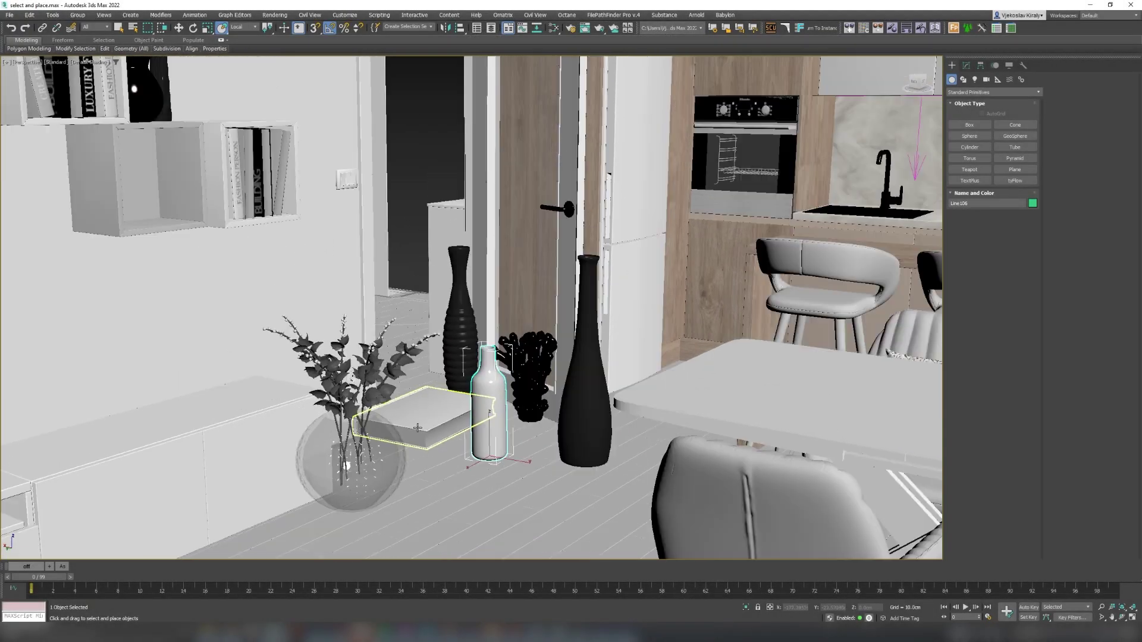
Step: Attach the glass plant vase and the tall smooth black vase to the wall beyond the dining table with Select and Place
alt+middle_drag(418, 427, 564, 476)
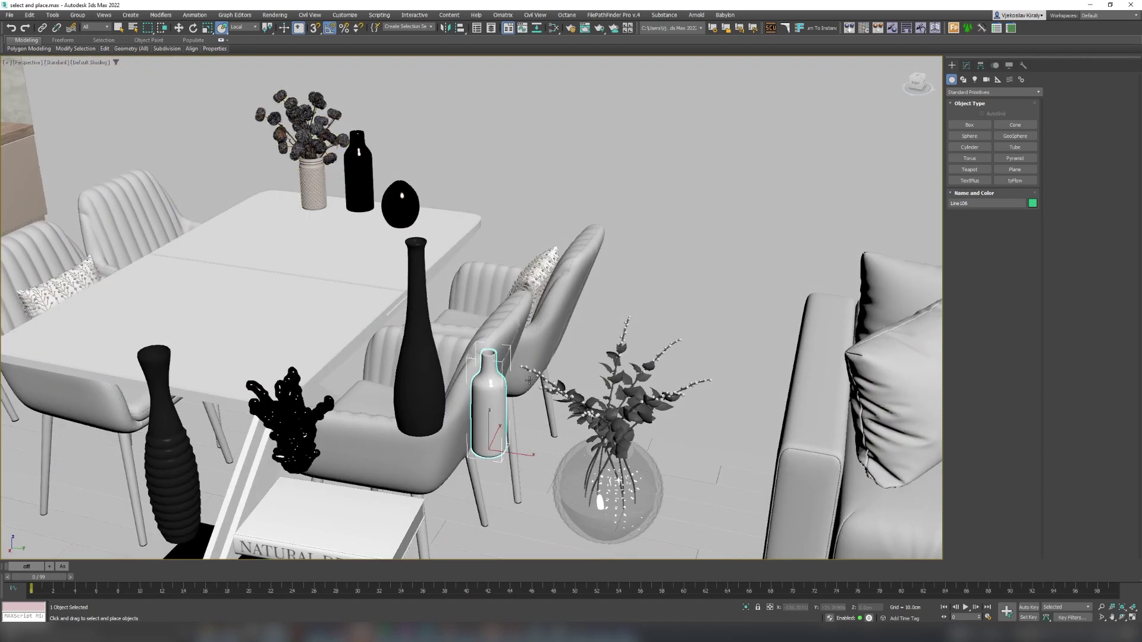
drag(612, 470, 550, 179)
drag(427, 317, 637, 278)
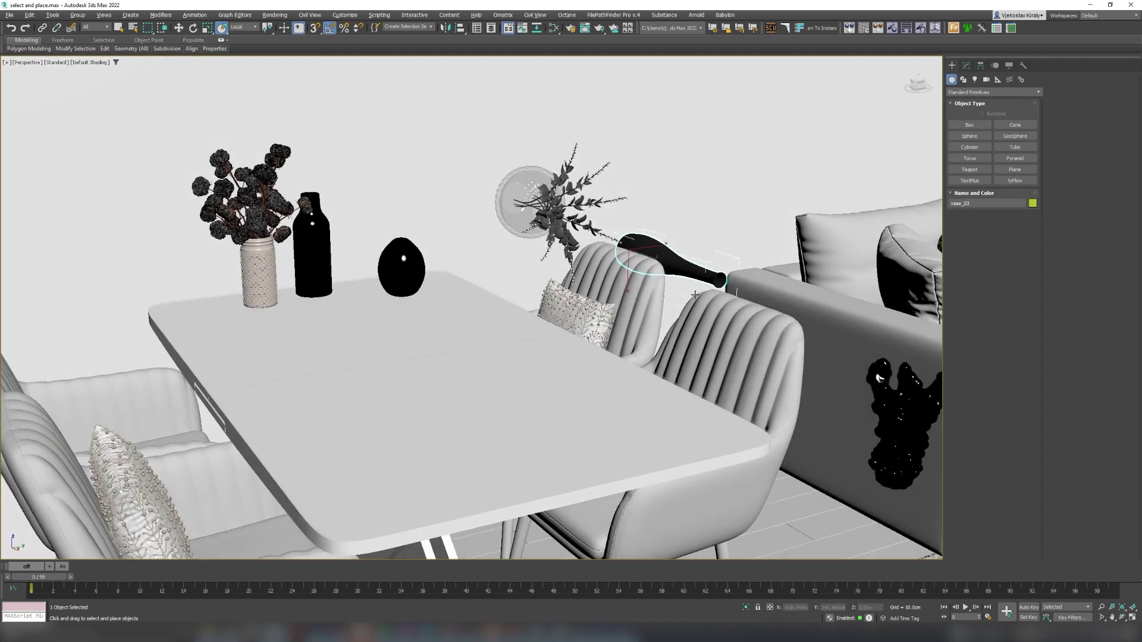
Step: Place the white bottle on the sofa seat and the ribbed black vase on the wall above the sofa
middle_drag(695, 294, 534, 250)
click(738, 336)
middle_drag(767, 342, 607, 384)
drag(610, 385, 781, 278)
click(548, 512)
drag(549, 511, 704, 109)
middle_drag(629, 209, 602, 267)
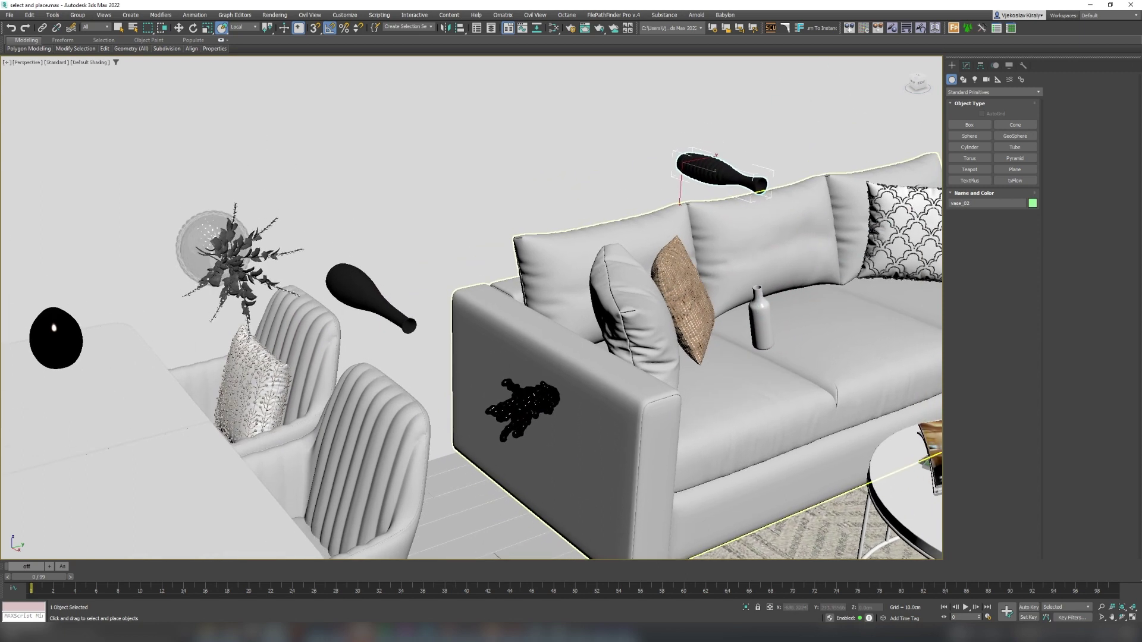
Step: Clone the glass plant vase from the wall to a spot in front of the sofa's armrest
click(230, 260)
key(w)
mouse_move(221, 242)
shift+mouse_down()
mouse_move(369, 286)
mouse_move(447, 333)
shift+mouse_up()
key(Return)
Step: Place the copied plant vase onto the sofa with Select and Place
key(y)
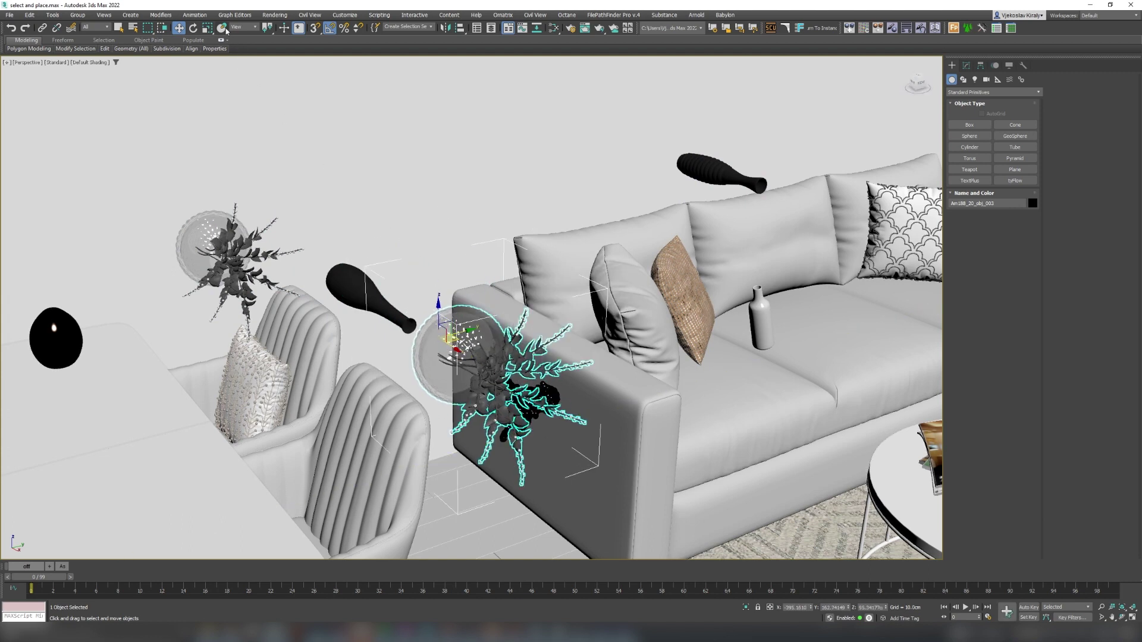
drag(485, 375, 866, 375)
middle_drag(867, 374, 635, 339)
alt+middle_drag(636, 339, 635, 356)
scroll(636, 355, down, 4)
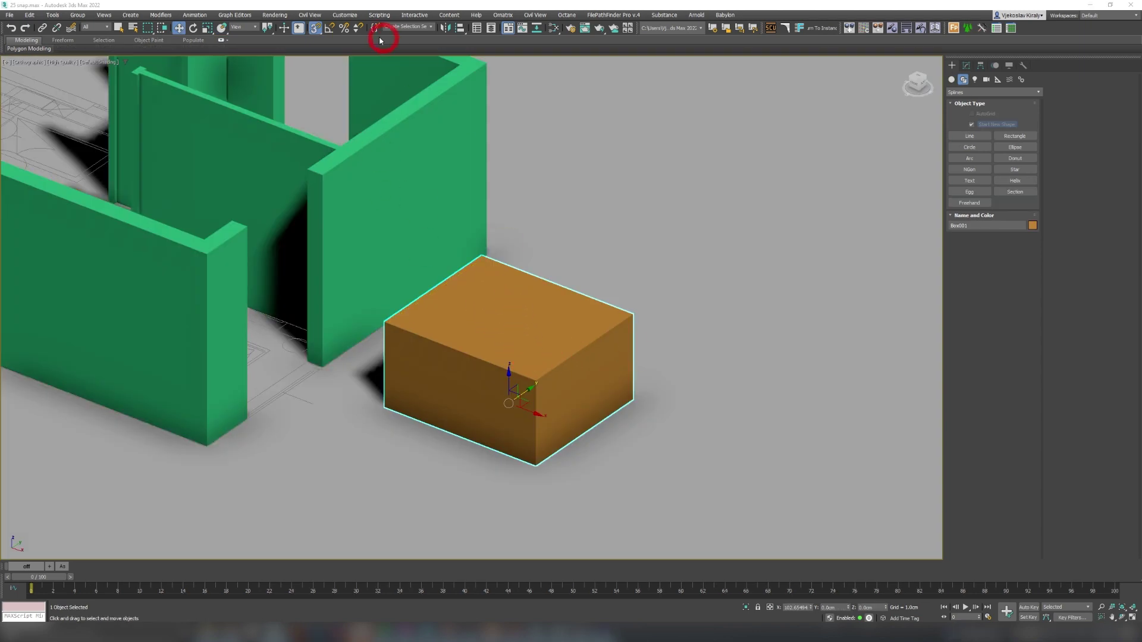
Step: Examine the 2D, 2.5D and 3D snap modes available for the Snaps Toggle
click(316, 29)
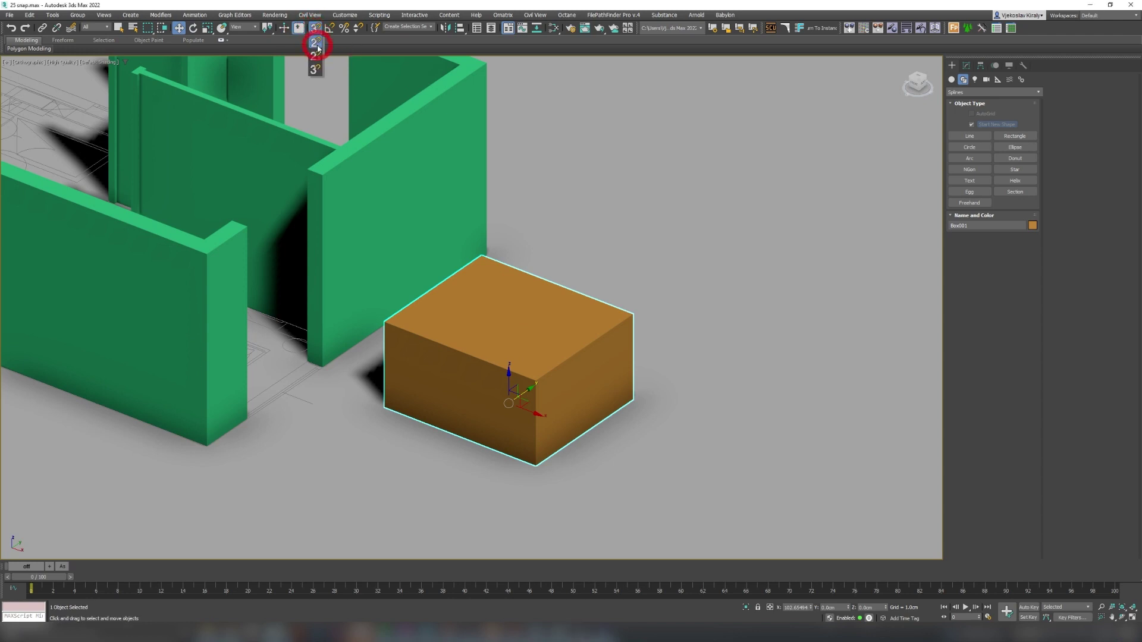
click(316, 28)
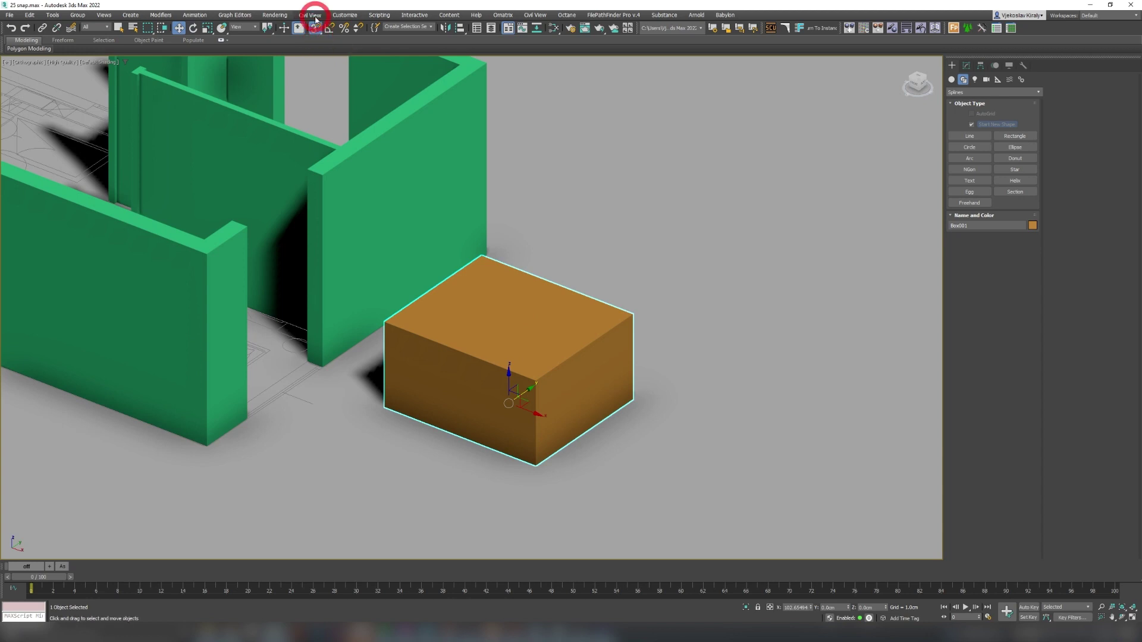
click(316, 28)
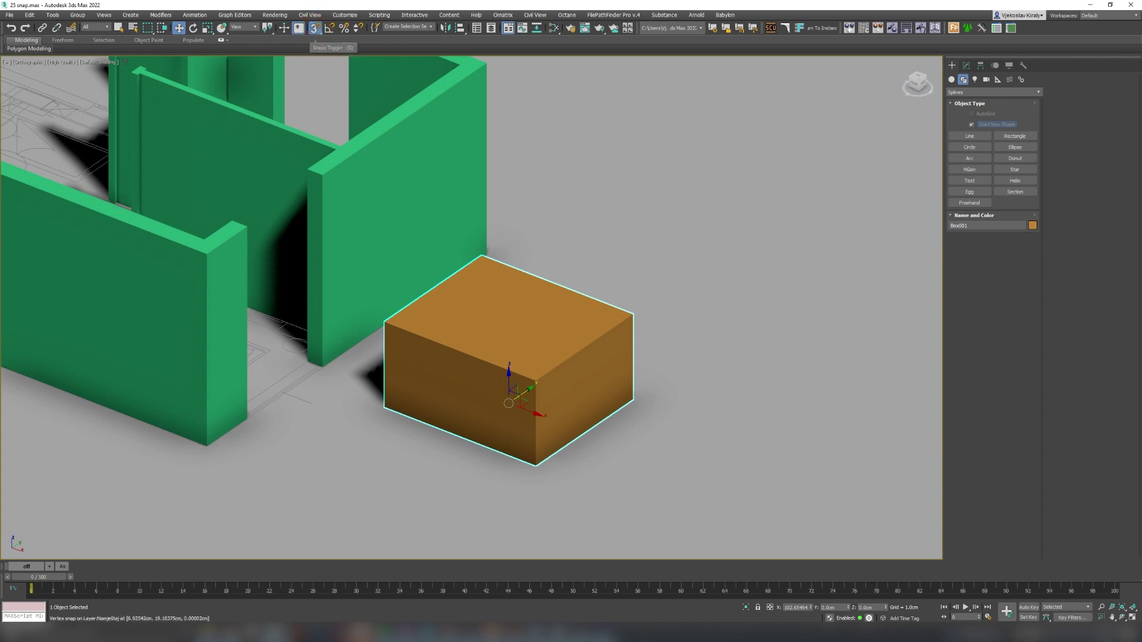
Step: Draw a three-point line with 2.5D snap, picking the orange box's two upper rear corners and the bottom corner beneath the second
click(465, 325)
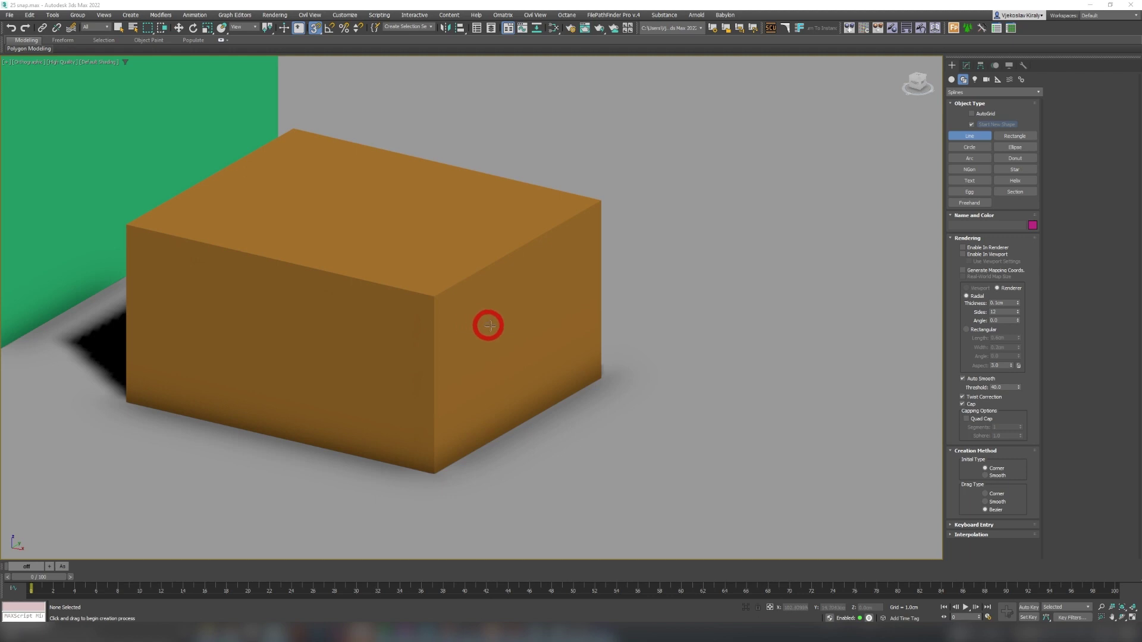
middle_drag(508, 329, 449, 322)
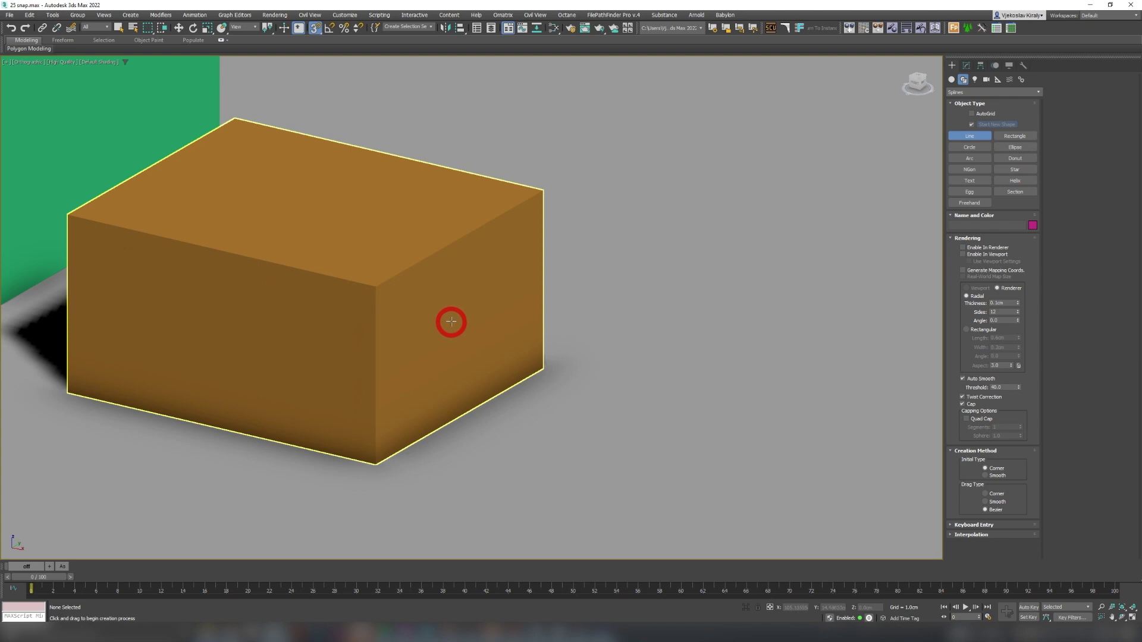
alt+middle_drag(439, 343, 435, 370)
scroll(432, 318, down, 2)
scroll(434, 370, down, 1)
scroll(432, 371, up, 1)
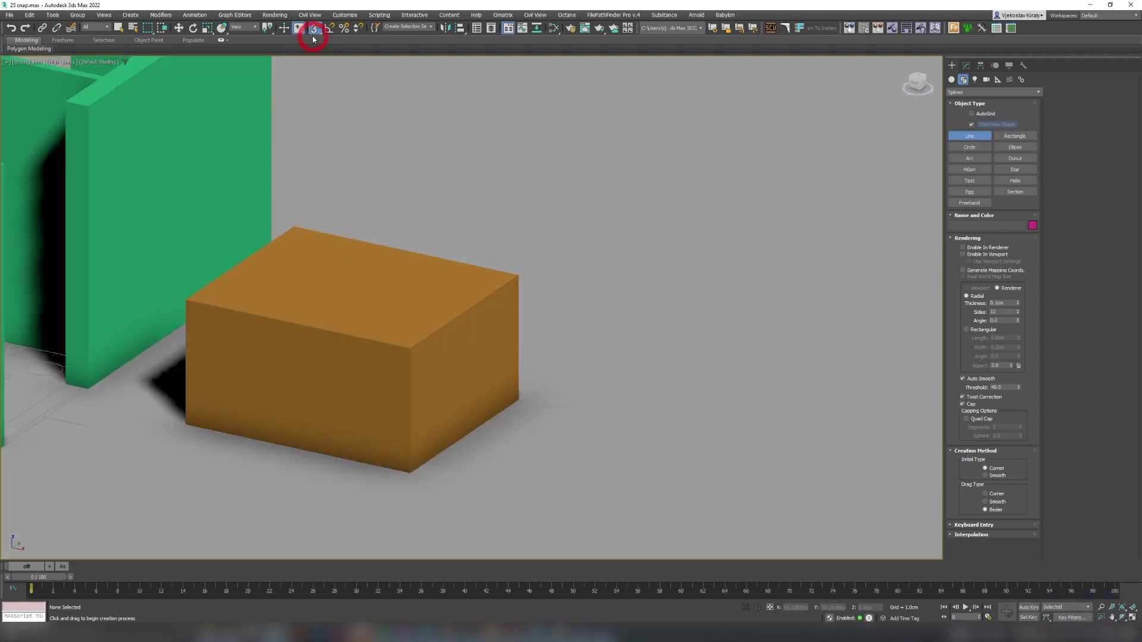
drag(314, 30, 315, 60)
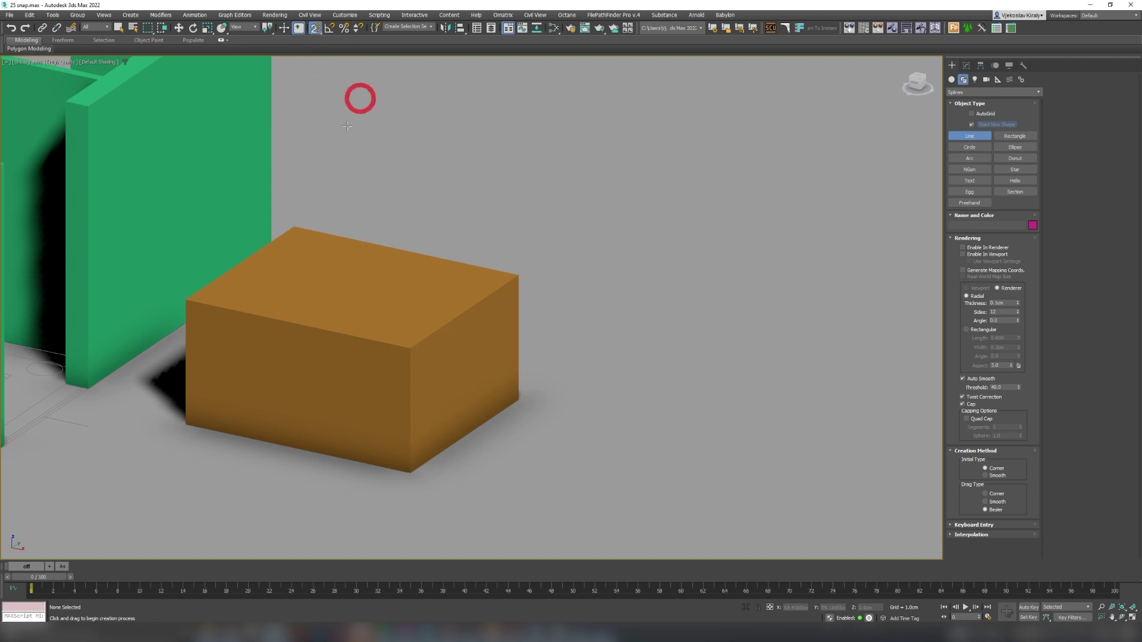
click(295, 225)
click(517, 272)
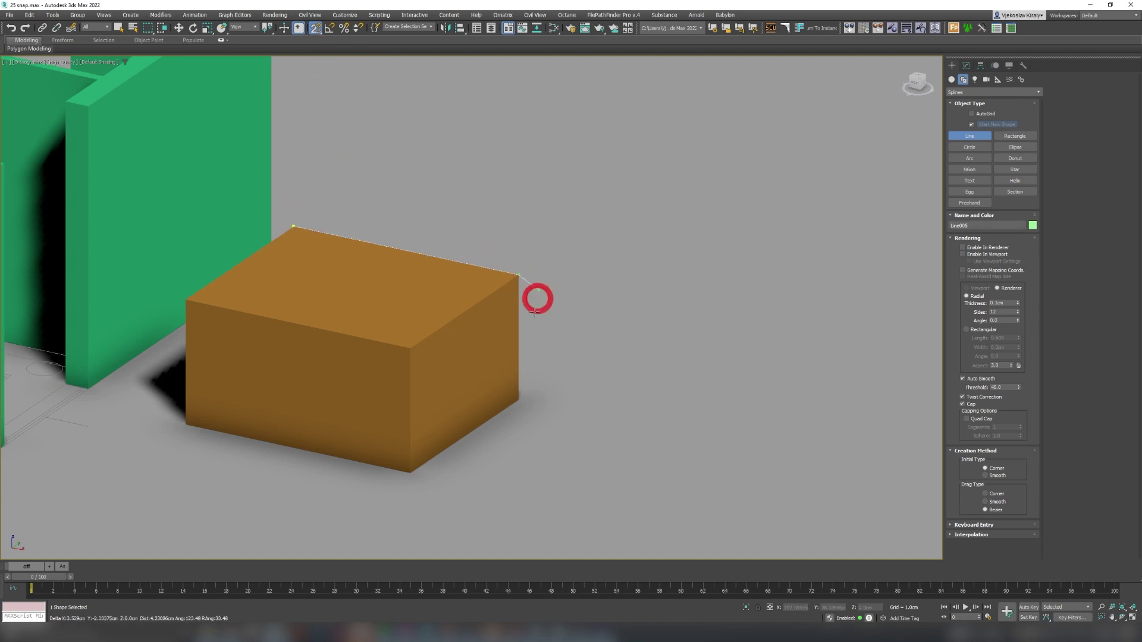
click(519, 398)
right_click(435, 293)
Step: Examine where the drawn line lies relative to the box from another angle and in the top wireframe view
alt+middle_drag(435, 294, 363, 305)
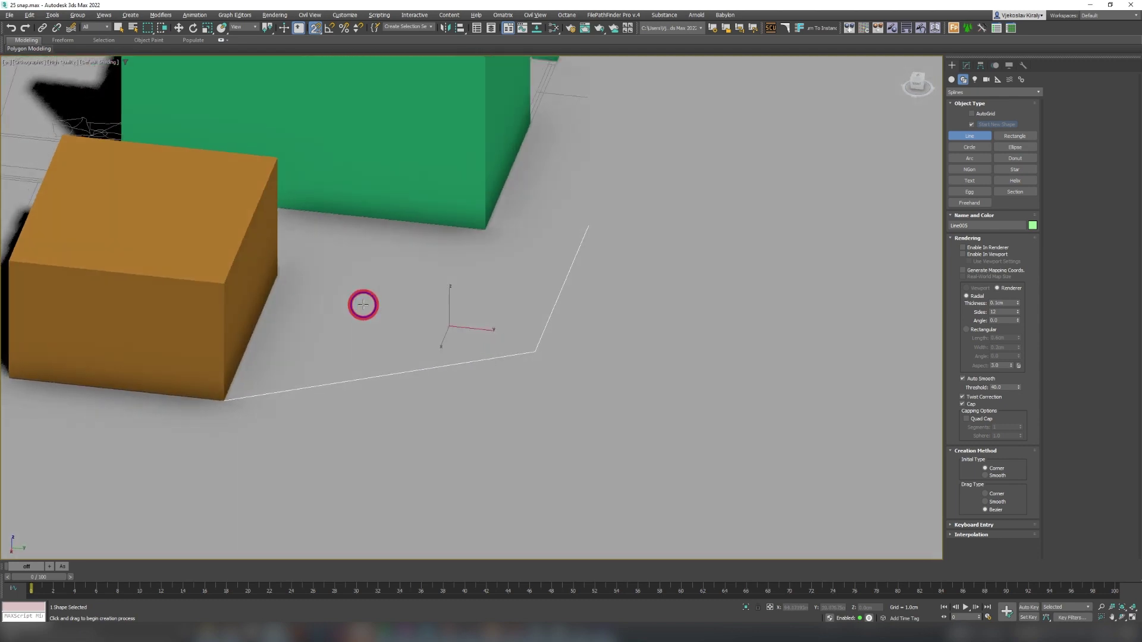
key(shift+z)
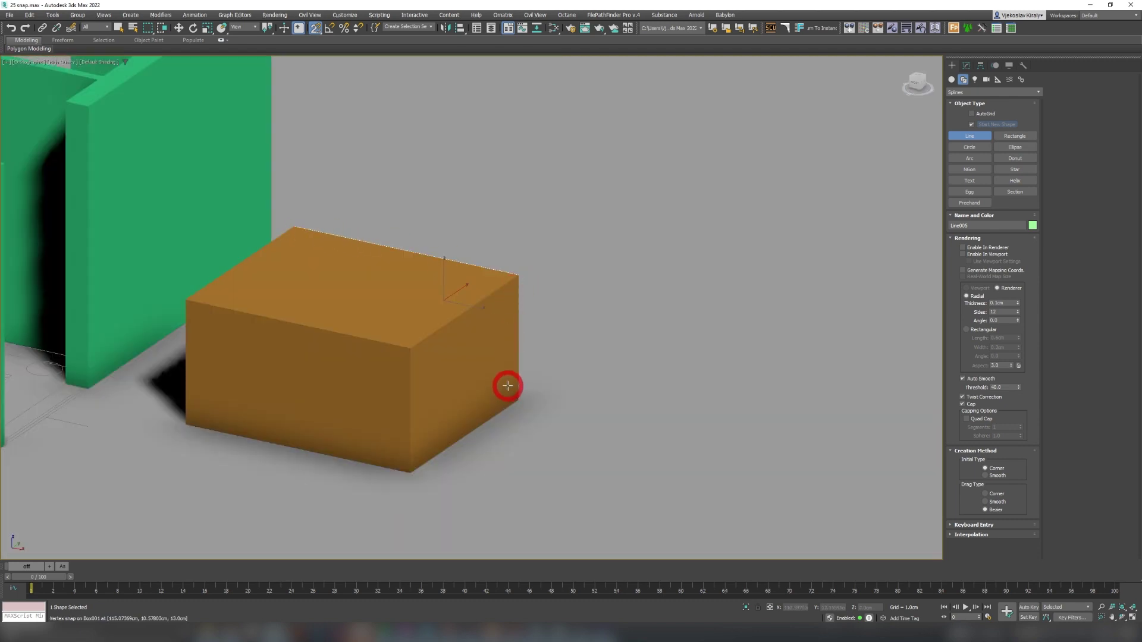
scroll(504, 340, down, 2)
middle_drag(373, 286, 471, 302)
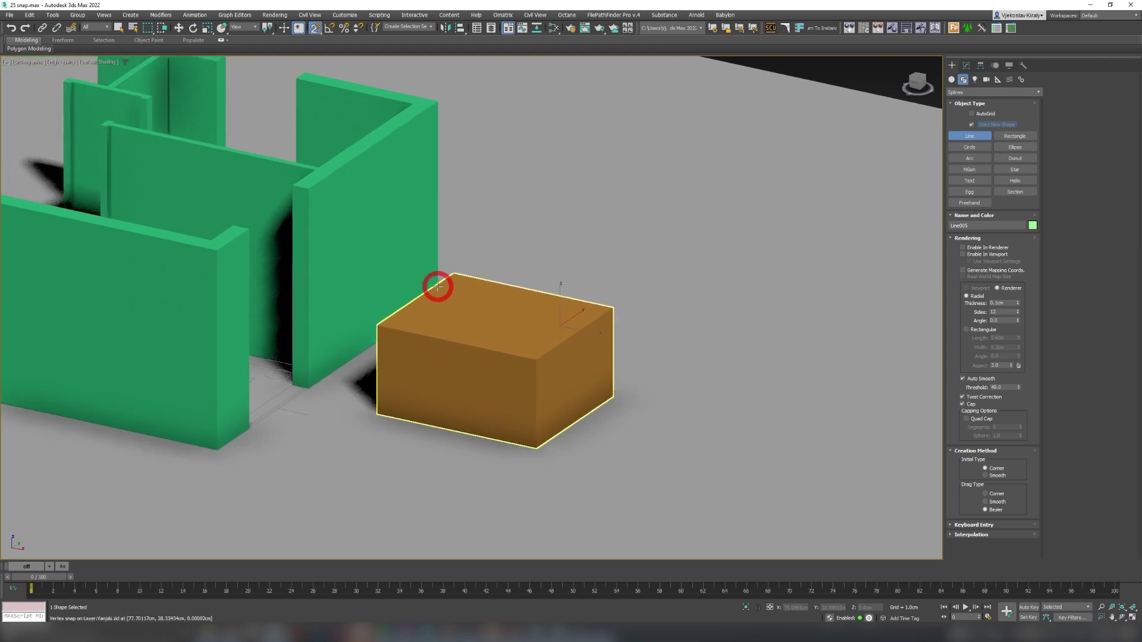
key(t)
scroll(473, 275, down, 4)
key(F3)
scroll(456, 266, up, 2)
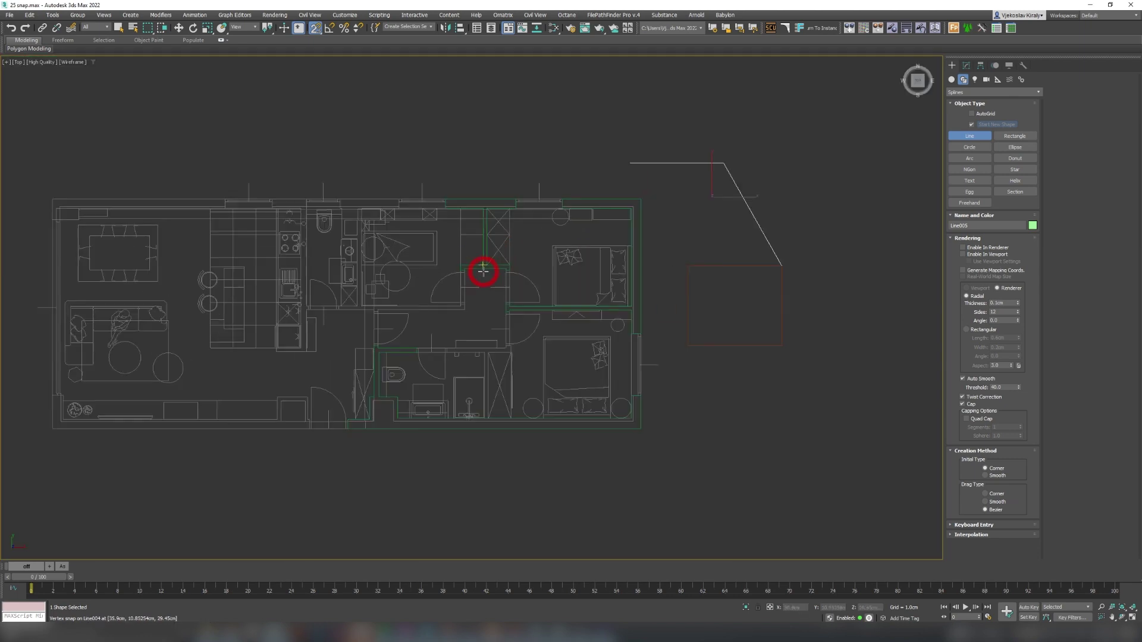
mouse_move(446, 286)
alt+middle_down()
mouse_move(425, 257)
mouse_move(433, 357)
mouse_move(459, 319)
alt+middle_up()
key(F3)
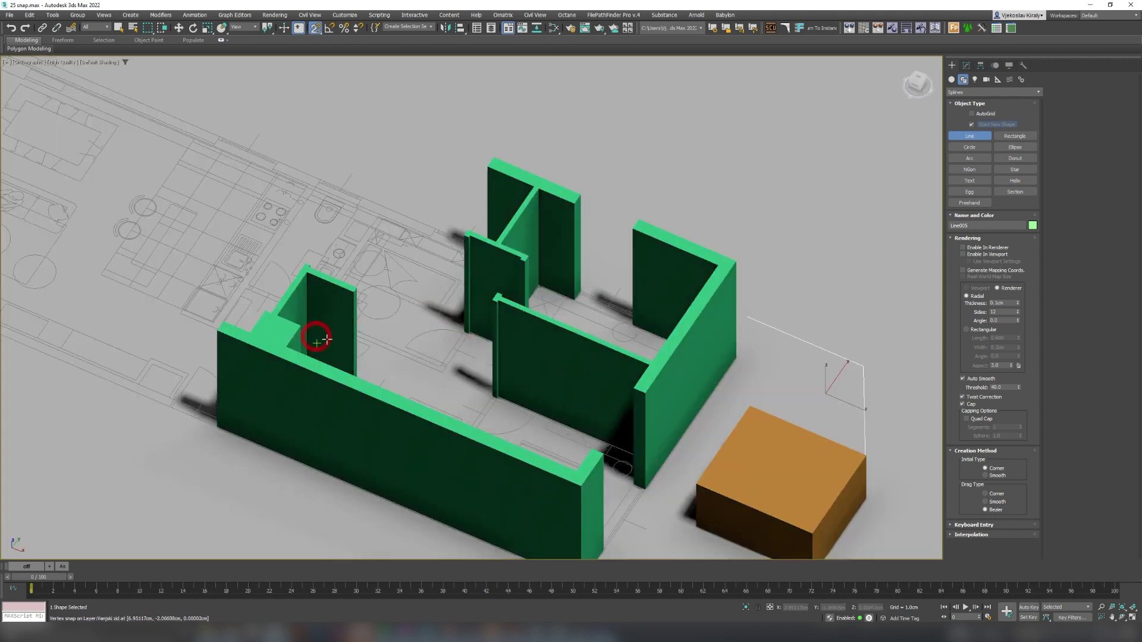
Step: Draw a three-point line along the hallway walls of the floor plan in the top wireframe view with 3D snap
key(t)
key(F3)
scroll(381, 264, down, 5)
scroll(389, 263, up, 6)
key(w)
drag(312, 31, 319, 73)
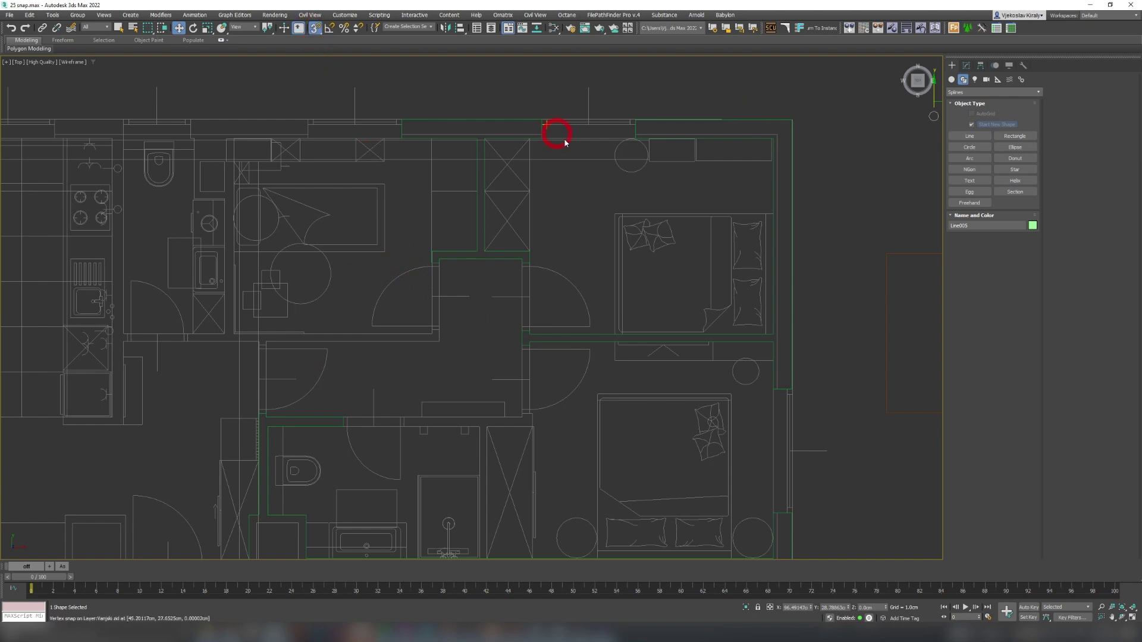
click(969, 135)
scroll(470, 226, up, 4)
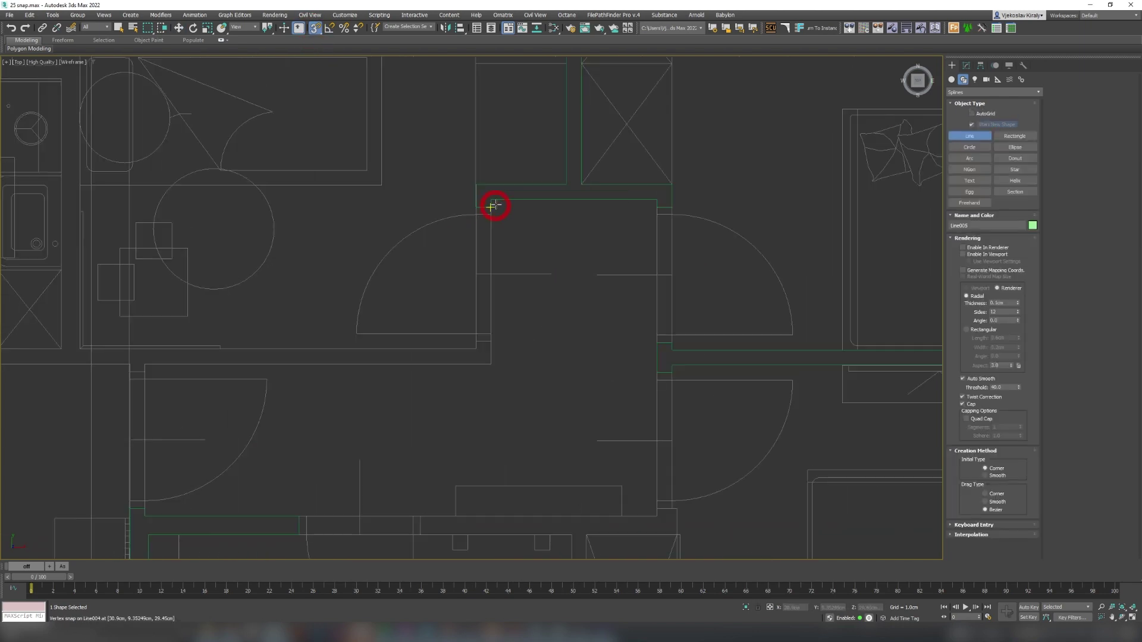
click(492, 206)
click(490, 364)
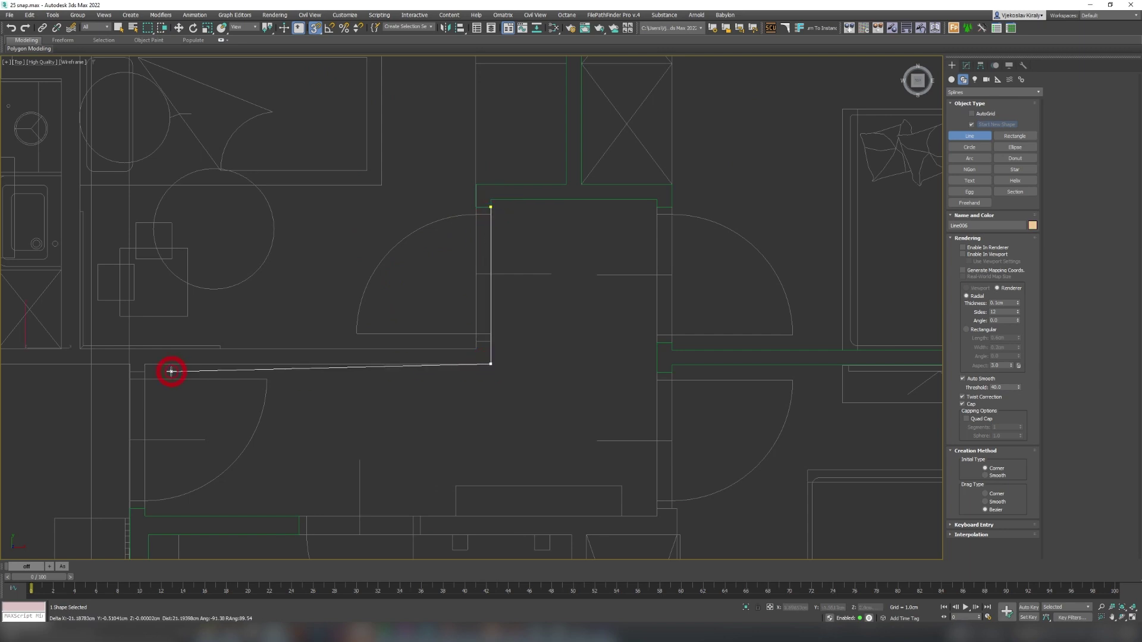
click(150, 364)
right_click(150, 363)
Step: Inspect the 3D-snapped hallway line in an angled view and delete it
scroll(405, 316, down, 2)
alt+middle_drag(405, 316, 360, 277)
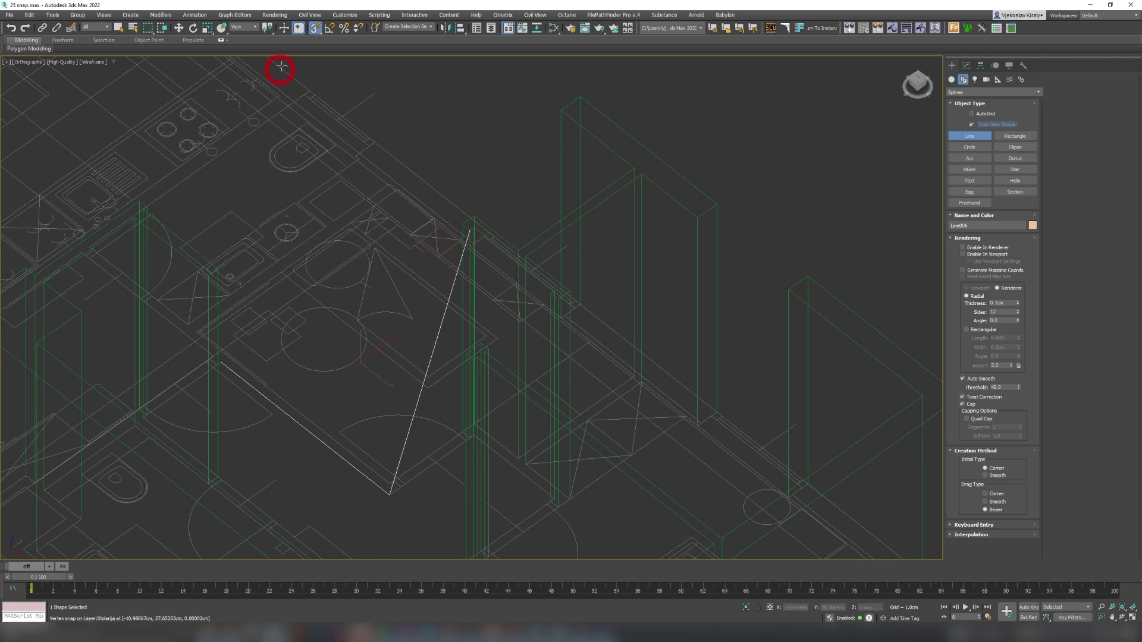
middle_drag(354, 221, 402, 215)
key(Delete)
Step: Draw a three-point line along the same hallway walls in the top view with 2.5D snap
drag(315, 29, 313, 56)
key(t)
scroll(449, 250, up, 10)
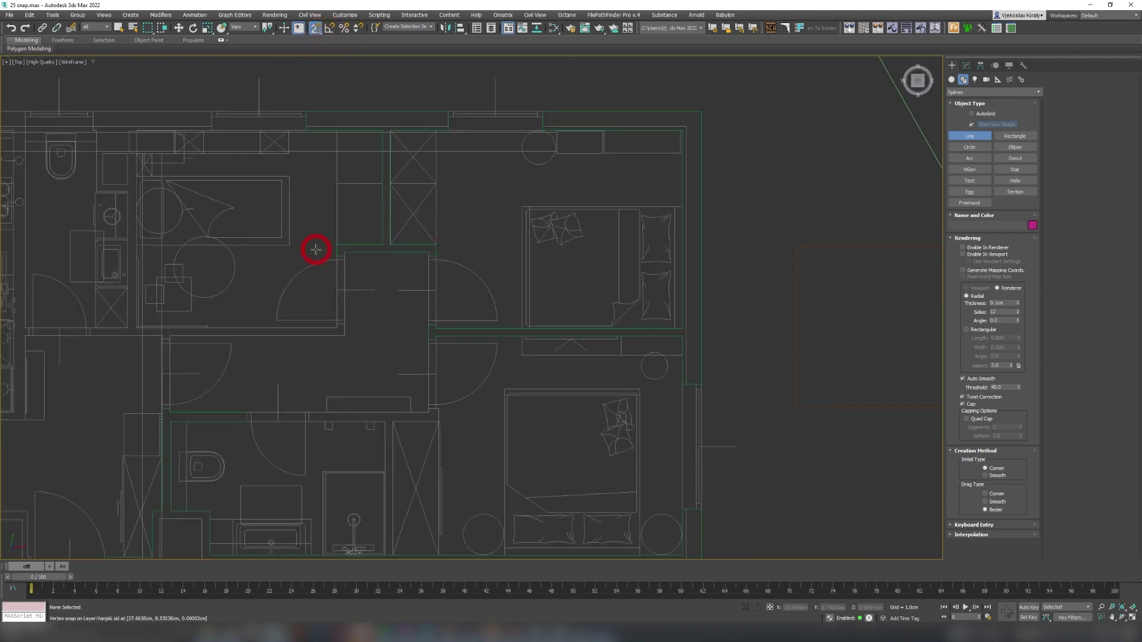
click(444, 221)
click(444, 374)
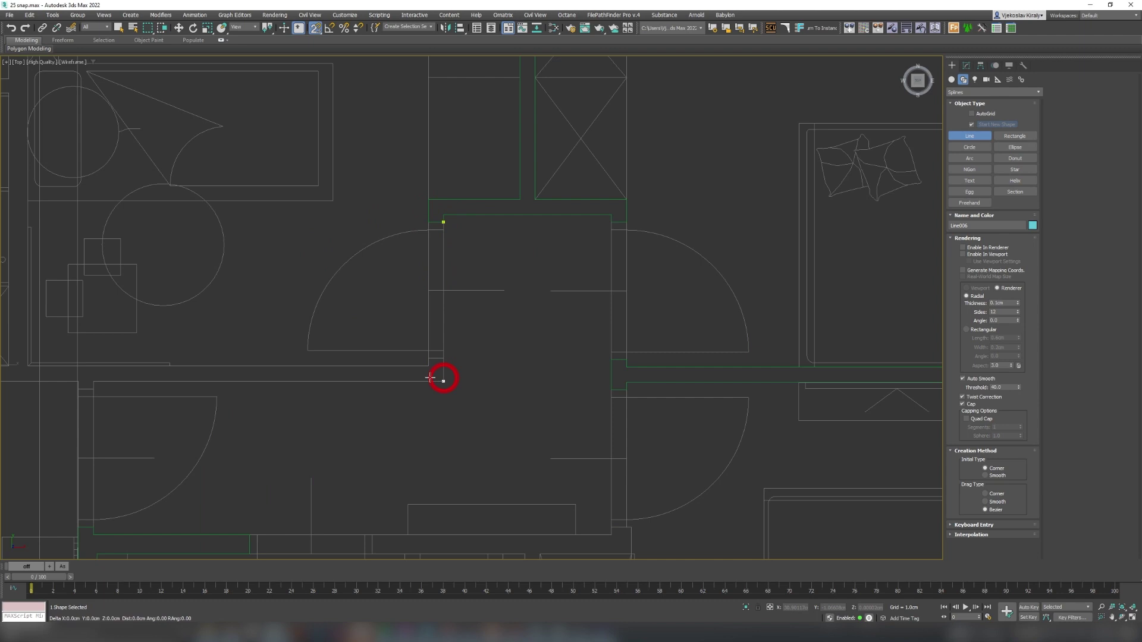
click(94, 381)
right_click(460, 296)
Step: Inspect the isolated hallway line from a low side angle, and exit isolation
scroll(462, 295, down, 2)
alt+middle_drag(462, 296, 350, 319)
scroll(357, 324, down, 5)
alt+middle_drag(423, 345, 264, 299)
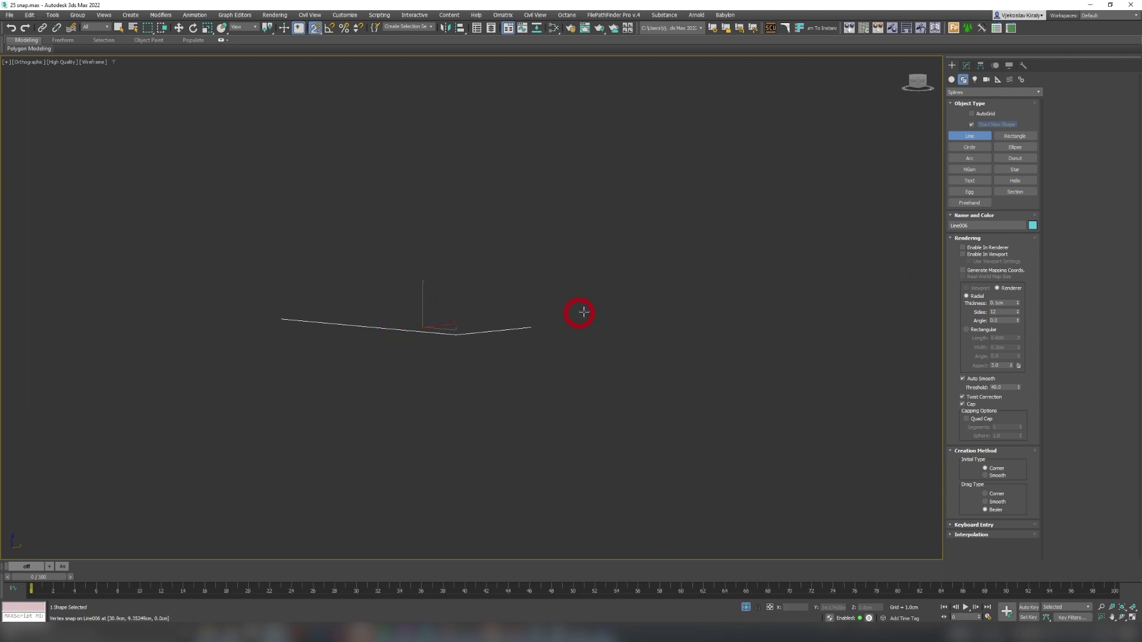
click(747, 611)
scroll(275, 255, down, 4)
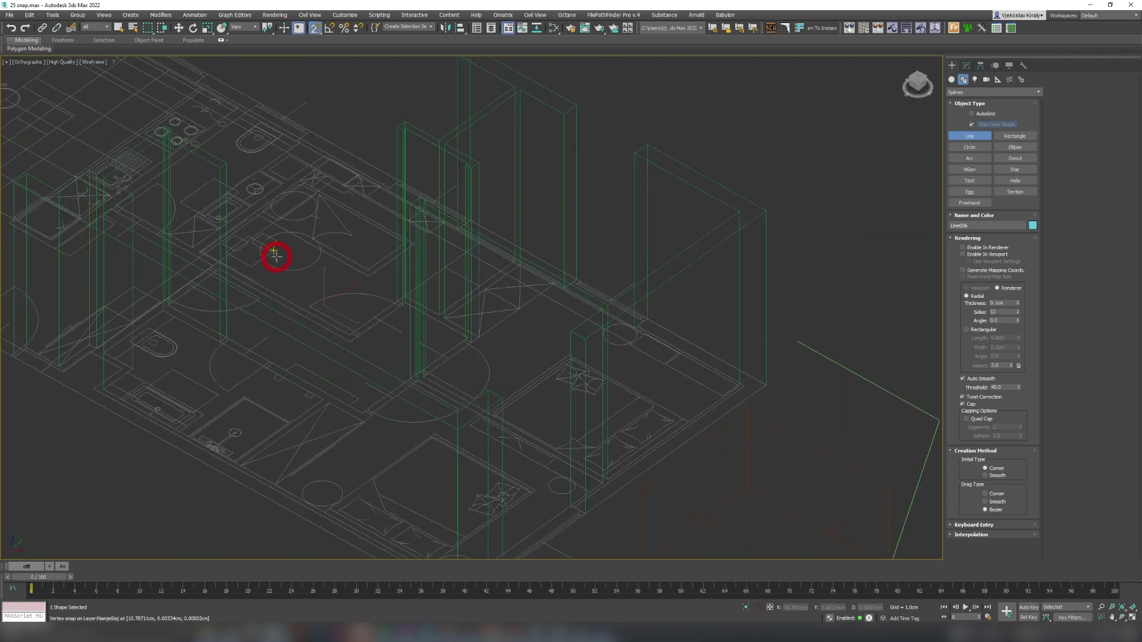
Step: Return to the shaded view of the orange box and set the snap mode to 2D
middle_drag(433, 298, 324, 264)
key(w)
middle_drag(439, 297, 361, 279)
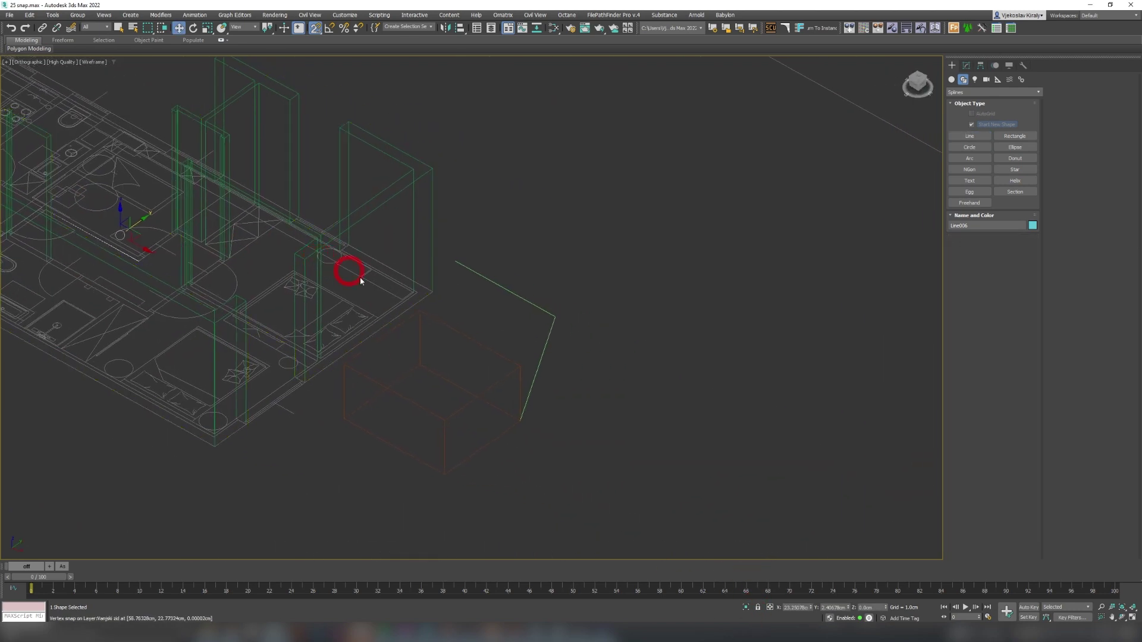
key(F3)
scroll(464, 380, up, 2)
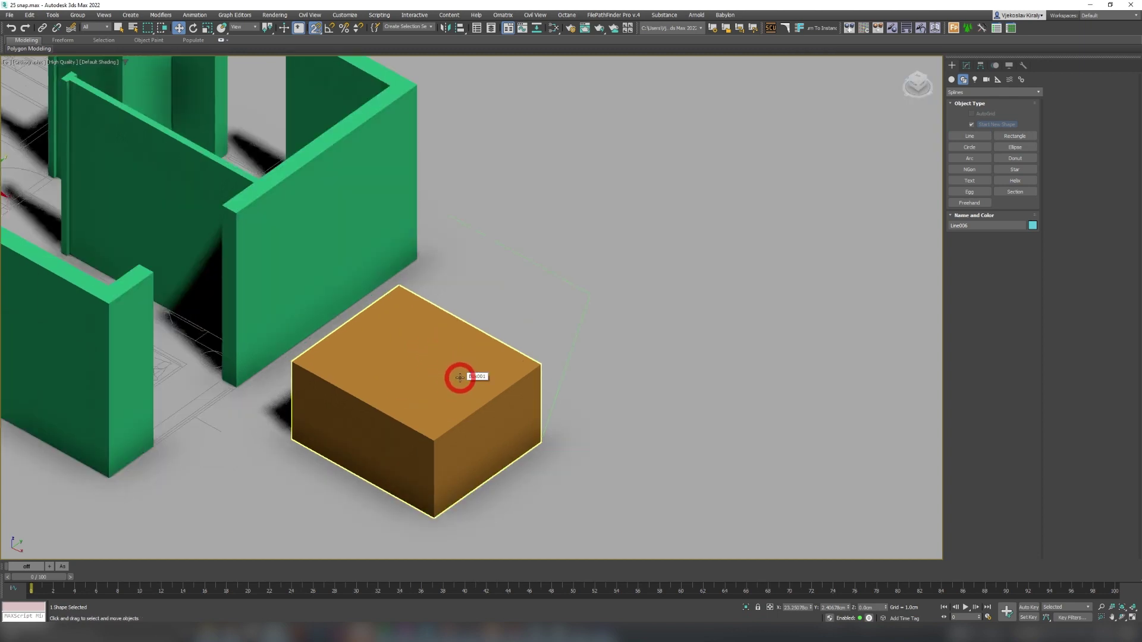
right_click(459, 377)
drag(316, 29, 315, 44)
Step: Draw a line along the orange box's bottom edges with 2D snap, and delete it
alt+middle_drag(522, 331, 536, 324)
click(958, 141)
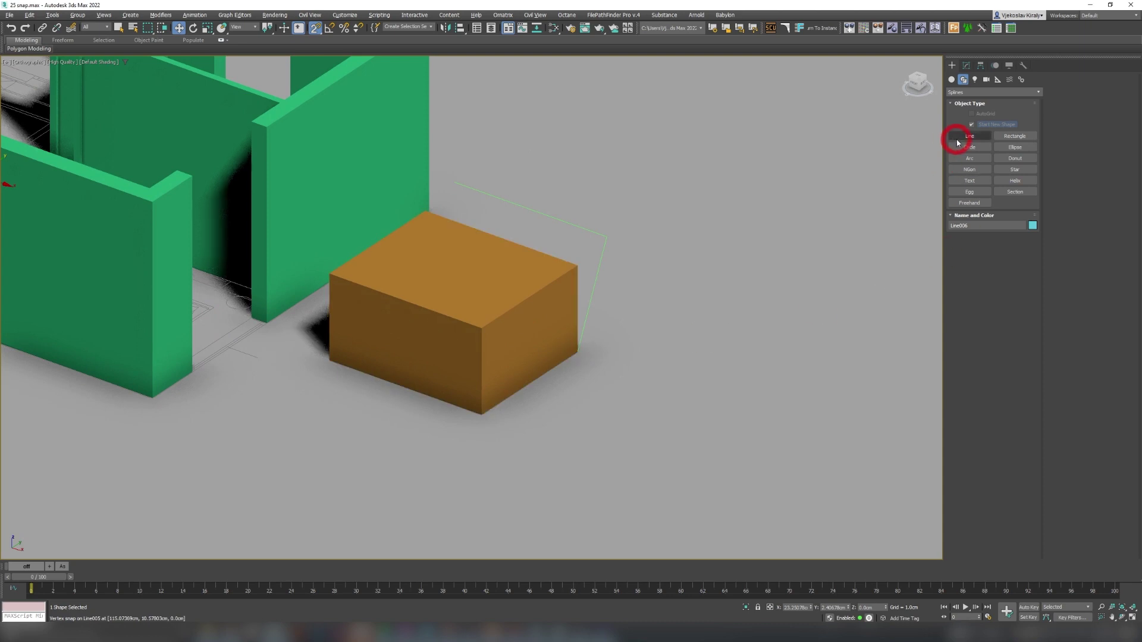
click(577, 353)
click(481, 415)
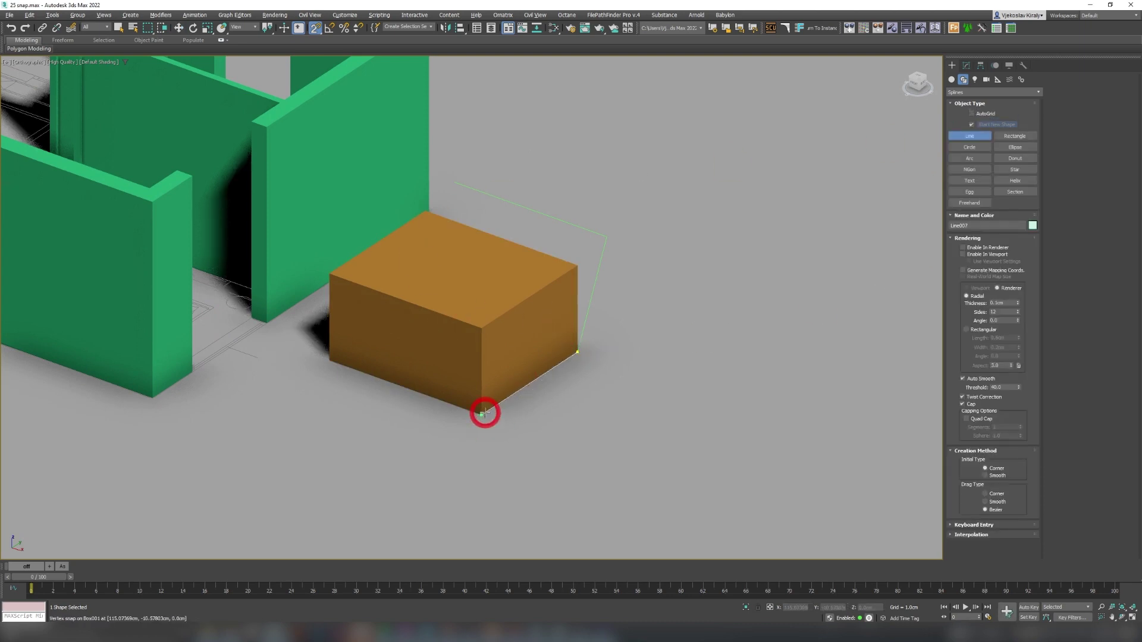
right_click(417, 401)
key(Delete)
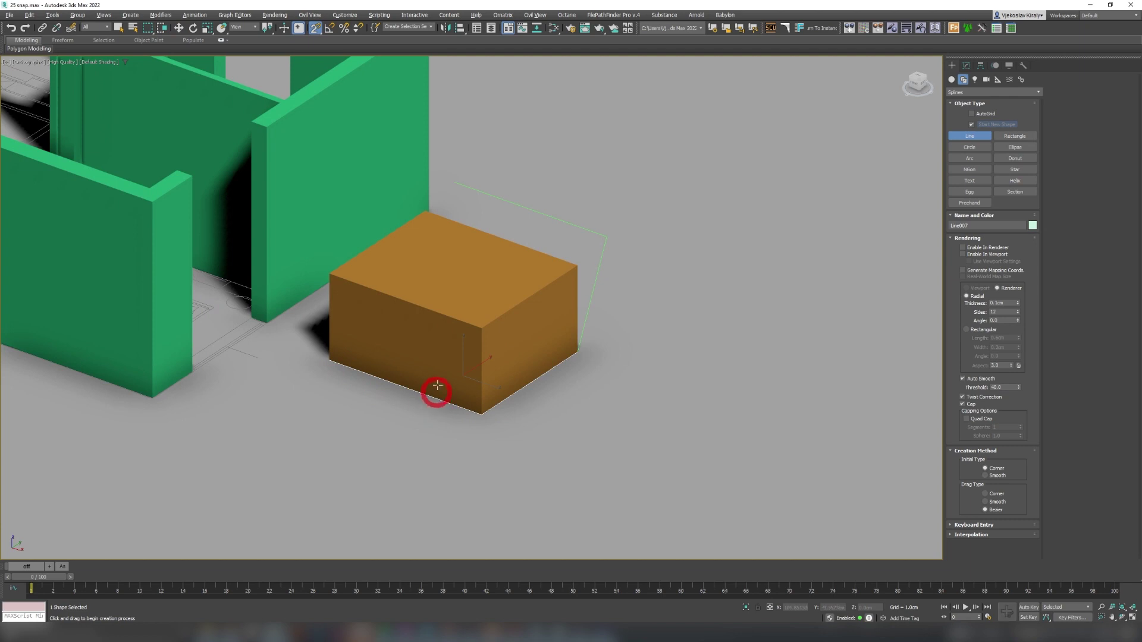
right_click(436, 393)
Step: Raise the orange box vertically off the grid, and try snapping the Line tool to its raised bottom corner
click(424, 355)
drag(454, 337, 453, 314)
click(968, 136)
key(s)
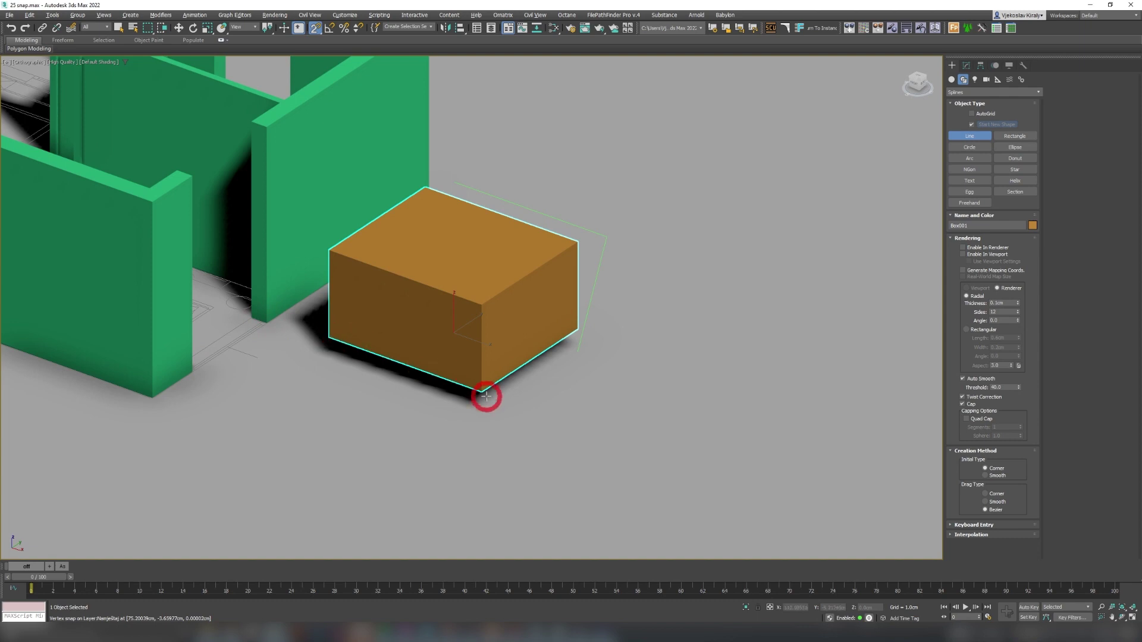
key(w)
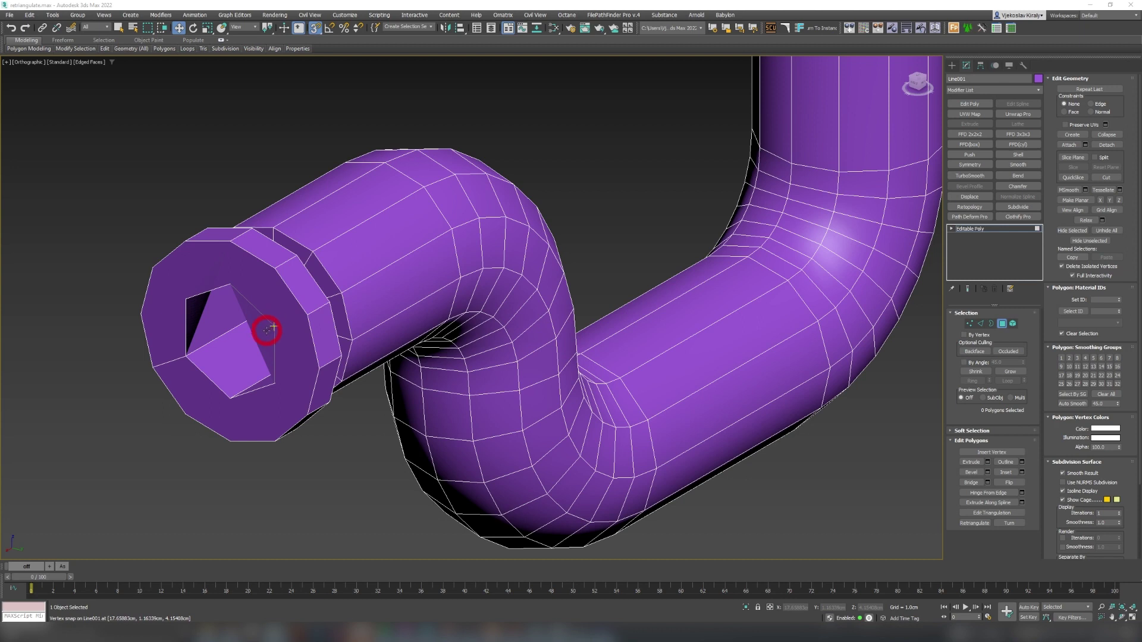
Step: Examine the faulty end-cap polygon of the pipe from the front, in both shaded and wireframe display
click(266, 331)
alt+middle_drag(267, 331, 327, 312)
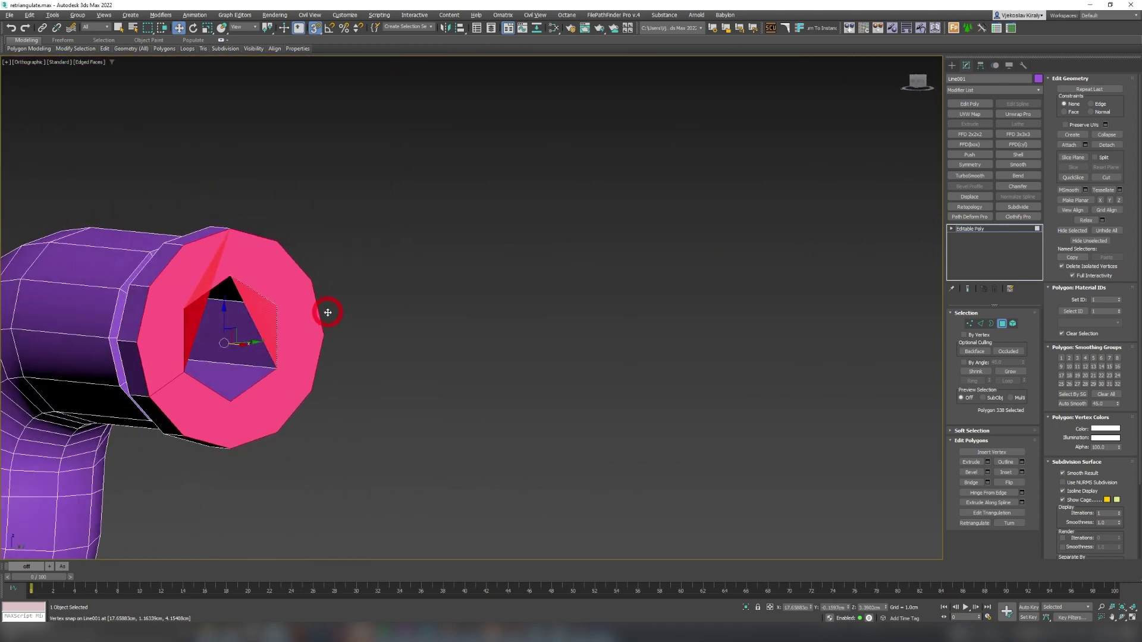
scroll(333, 318, up, 4)
click(459, 361)
key(F3)
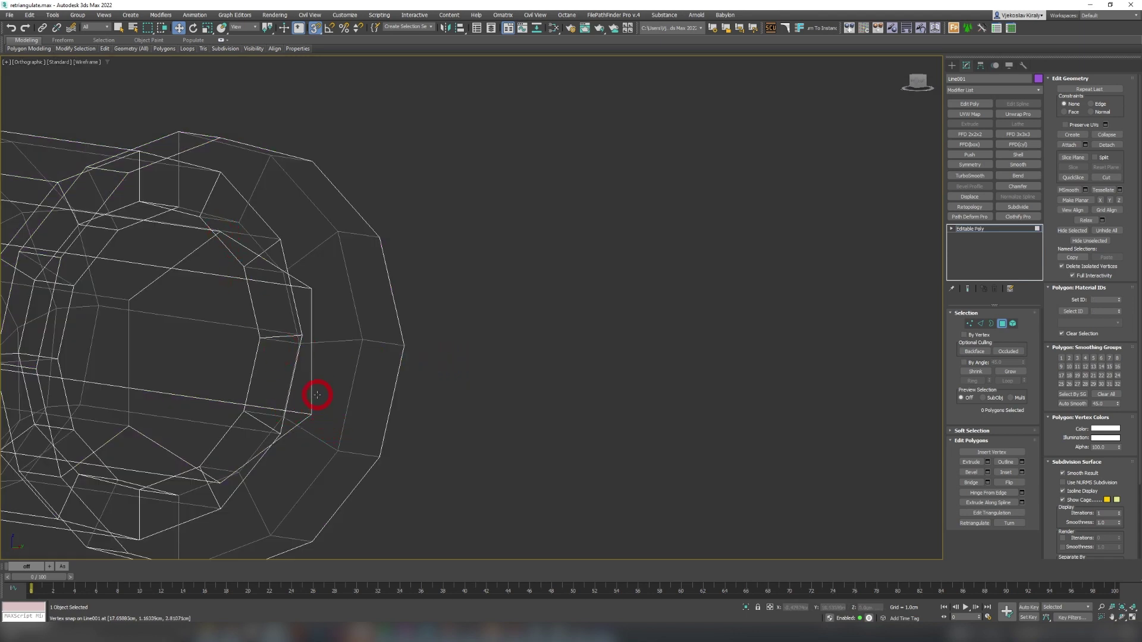
key(F3)
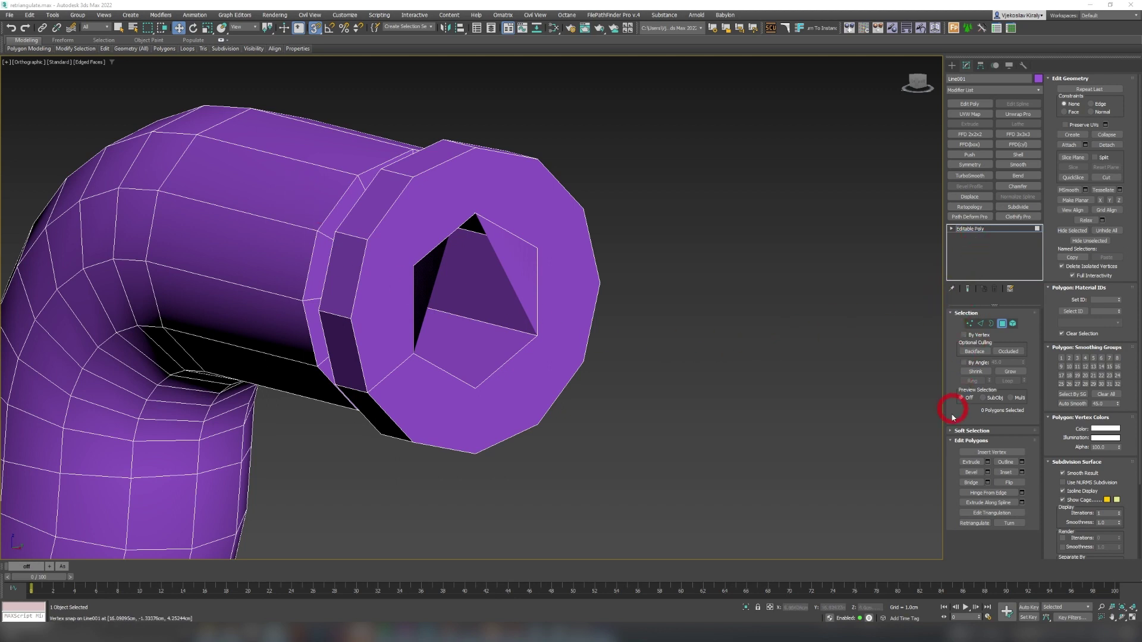
Step: Display the pipe's hidden triangulation edges with Edit Triangulation and examine them along the bends and end cap
click(996, 513)
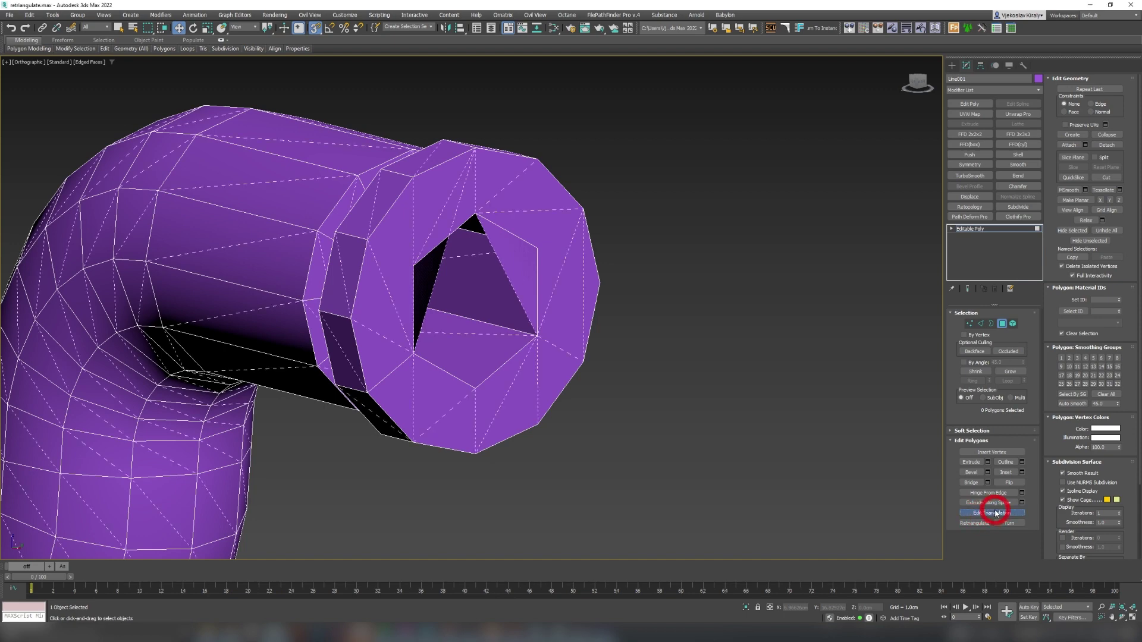
middle_drag(383, 316, 539, 208)
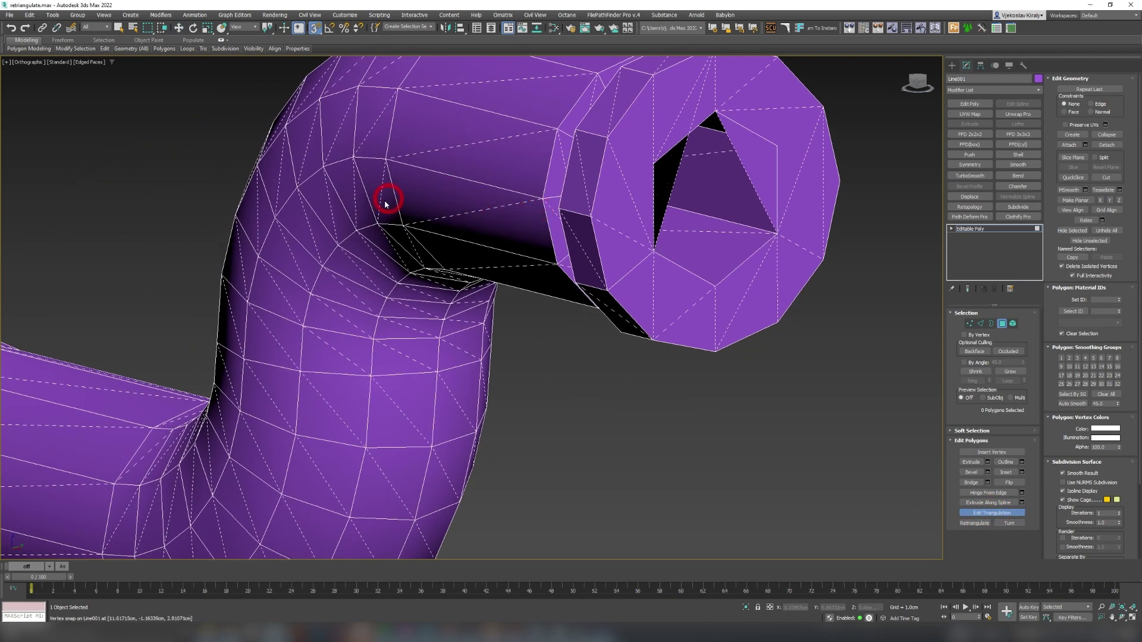
alt+middle_drag(316, 273, 411, 260)
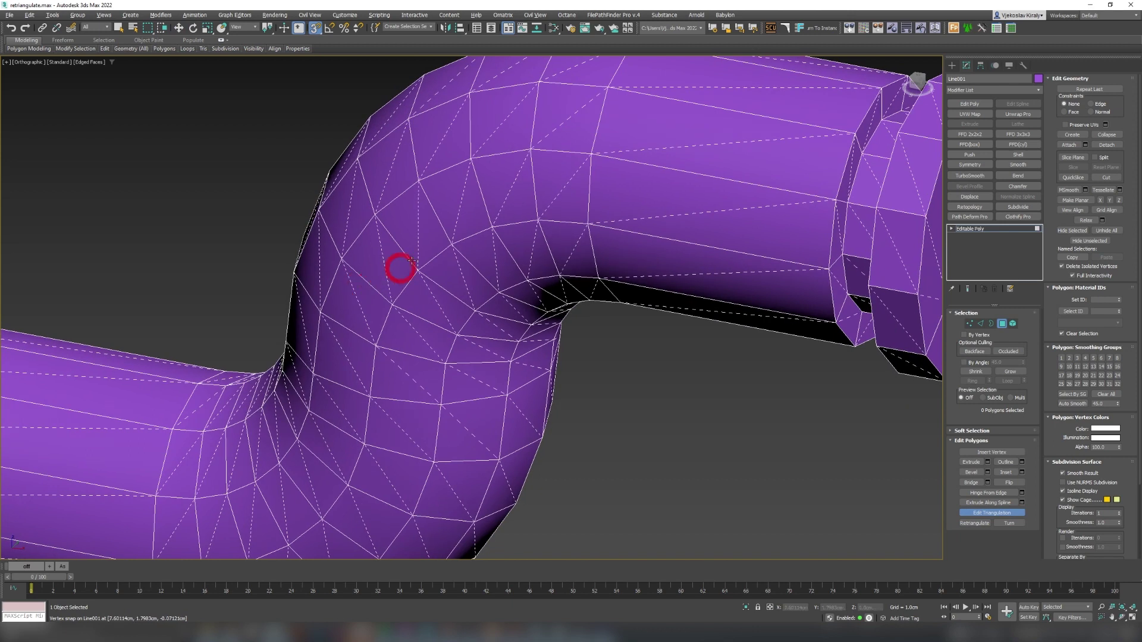
alt+middle_drag(506, 176, 549, 267)
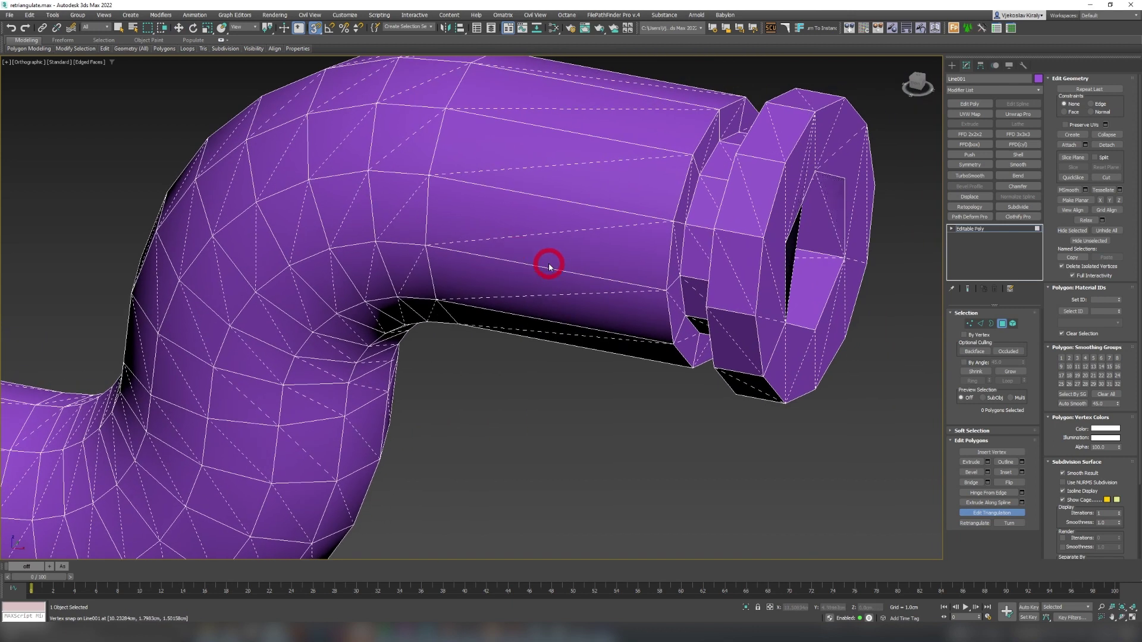
scroll(485, 254, down, 2)
alt+middle_drag(548, 267, 518, 264)
key(w)
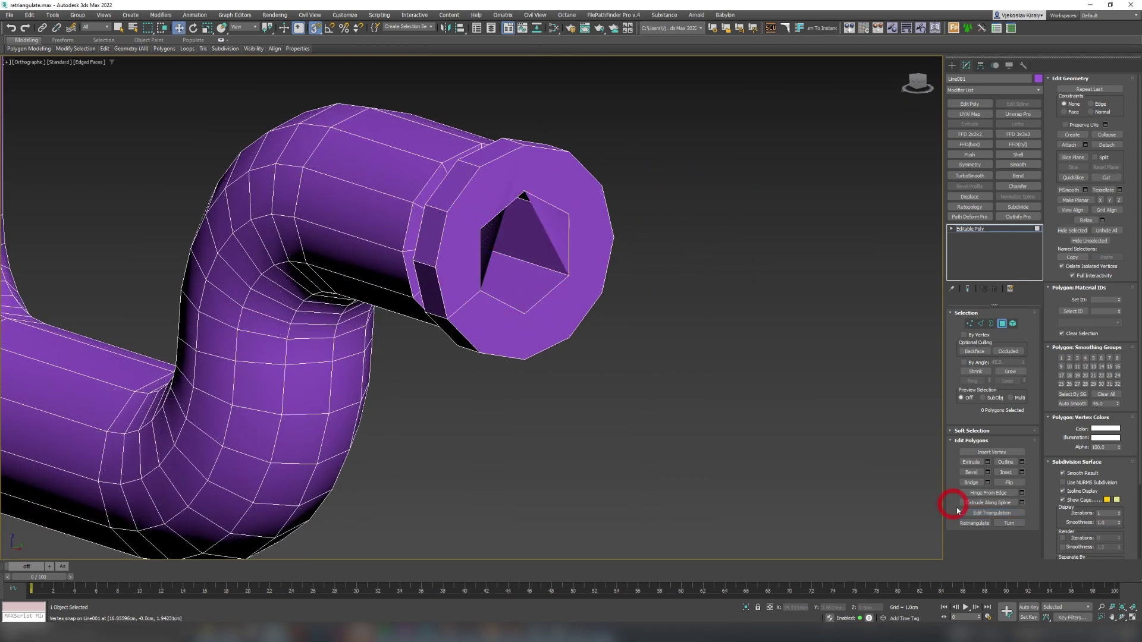
Step: Check the triangulation at the pipe's end again, select the faulty end-cap polygon and retriangulate it
click(985, 513)
scroll(542, 233, up, 2)
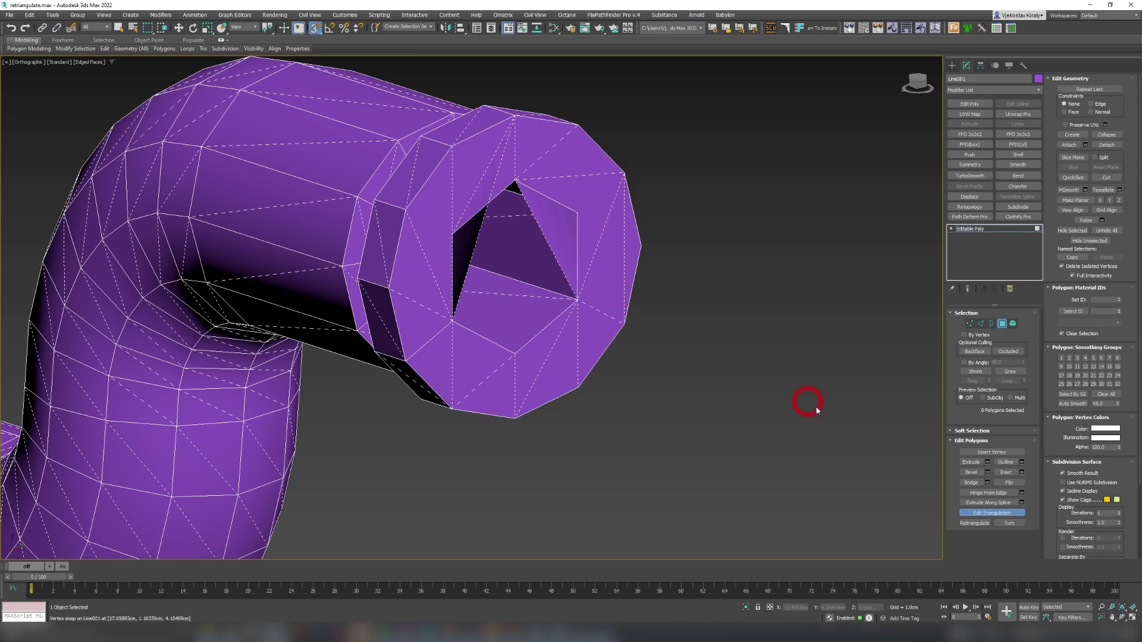
click(983, 523)
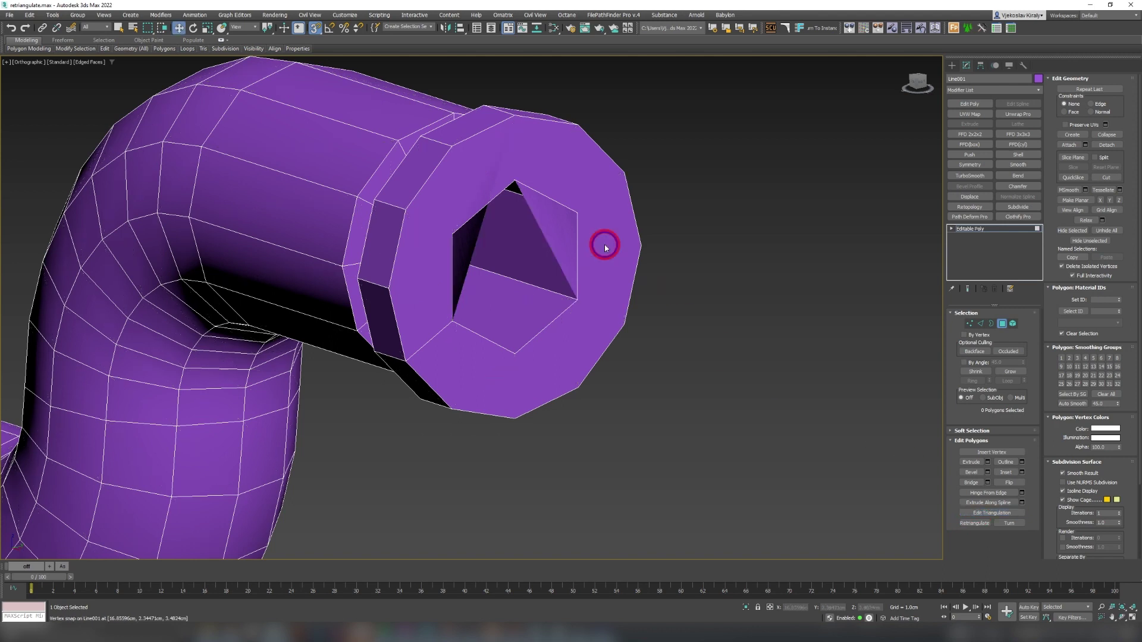
click(603, 241)
key(w)
click(541, 156)
click(802, 437)
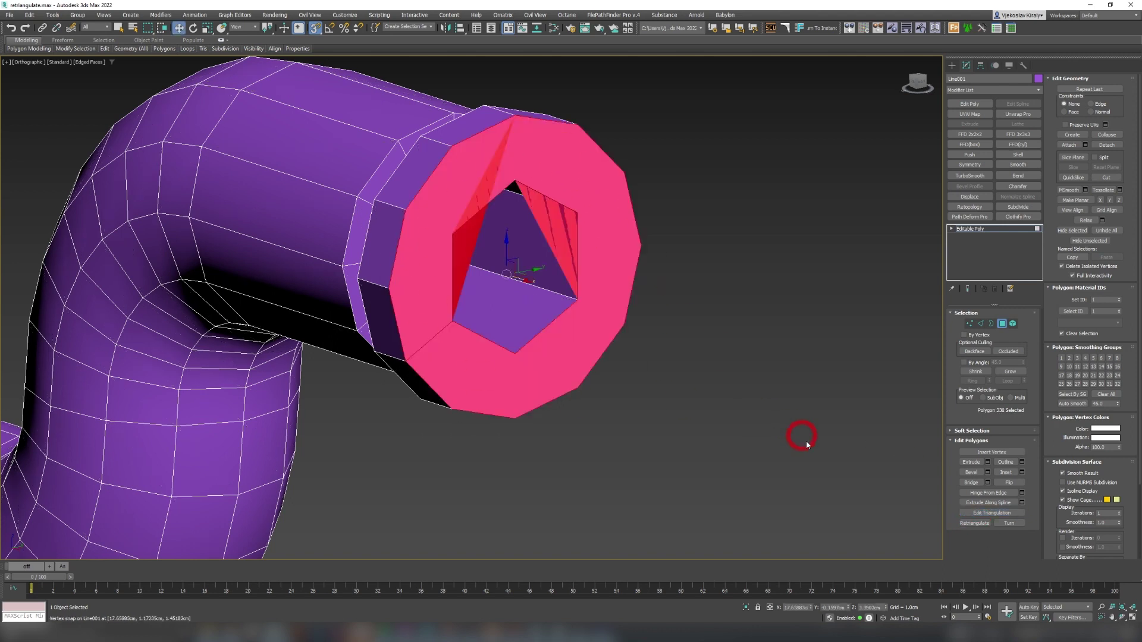
click(974, 524)
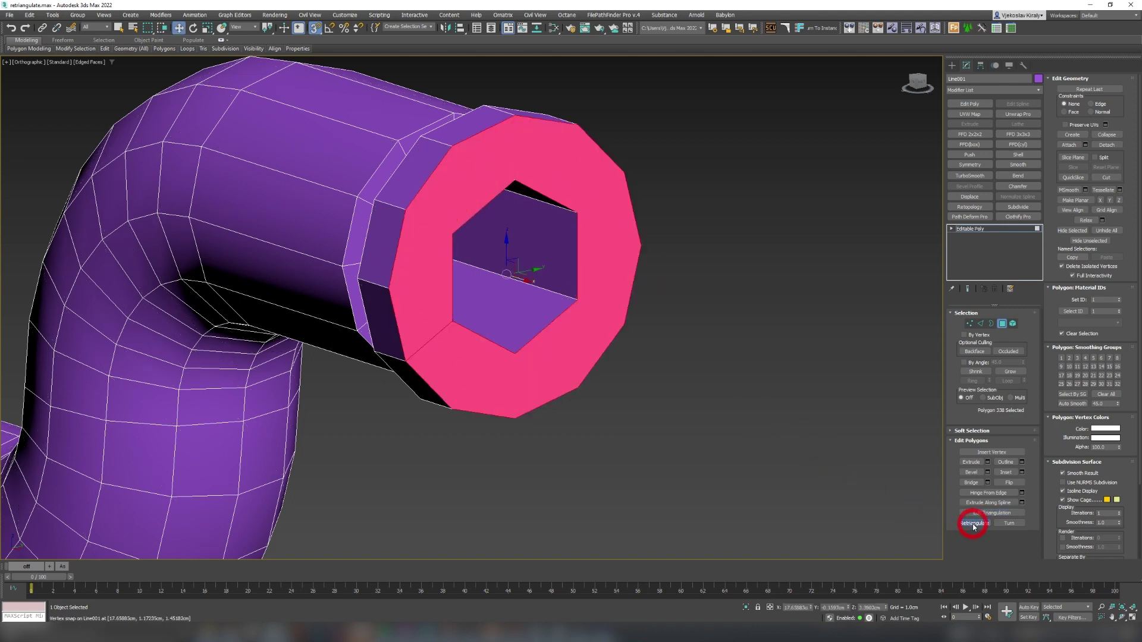
Step: Display the triangulation edges again and examine how they run around the retriangulated end cap's hexagonal hole
click(993, 512)
click(621, 254)
click(452, 155)
click(569, 170)
click(441, 324)
click(503, 332)
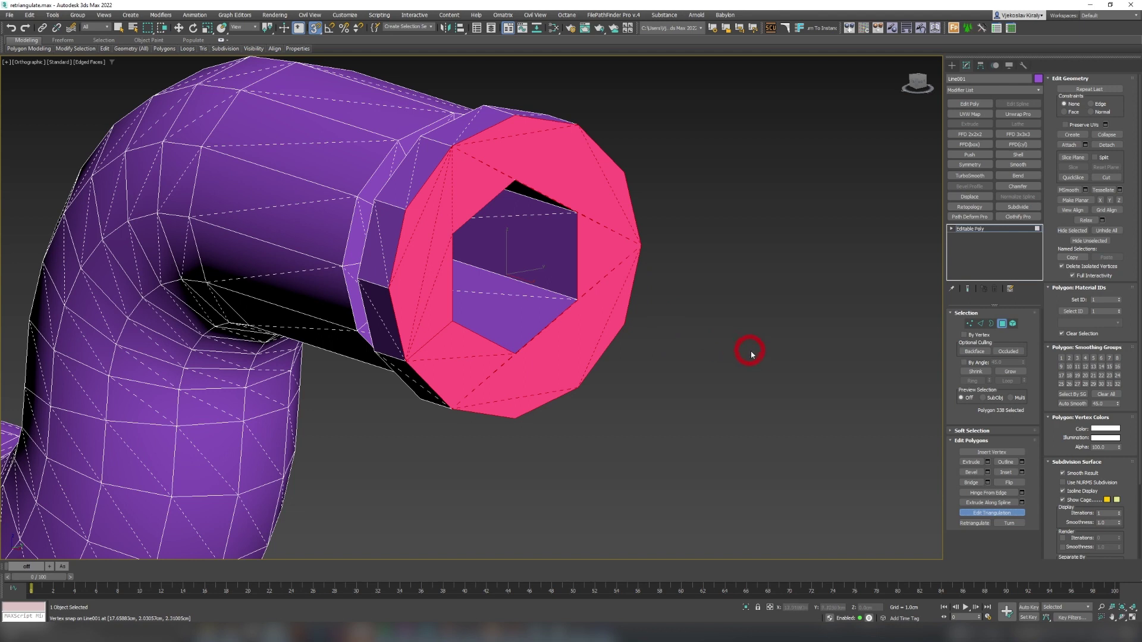
Step: Activate the Turn tool and turn a triangulation diagonal near the pipe's end cap
scroll(750, 353, down, 3)
click(1012, 524)
click(1013, 525)
alt+middle_drag(462, 238, 466, 244)
click(453, 206)
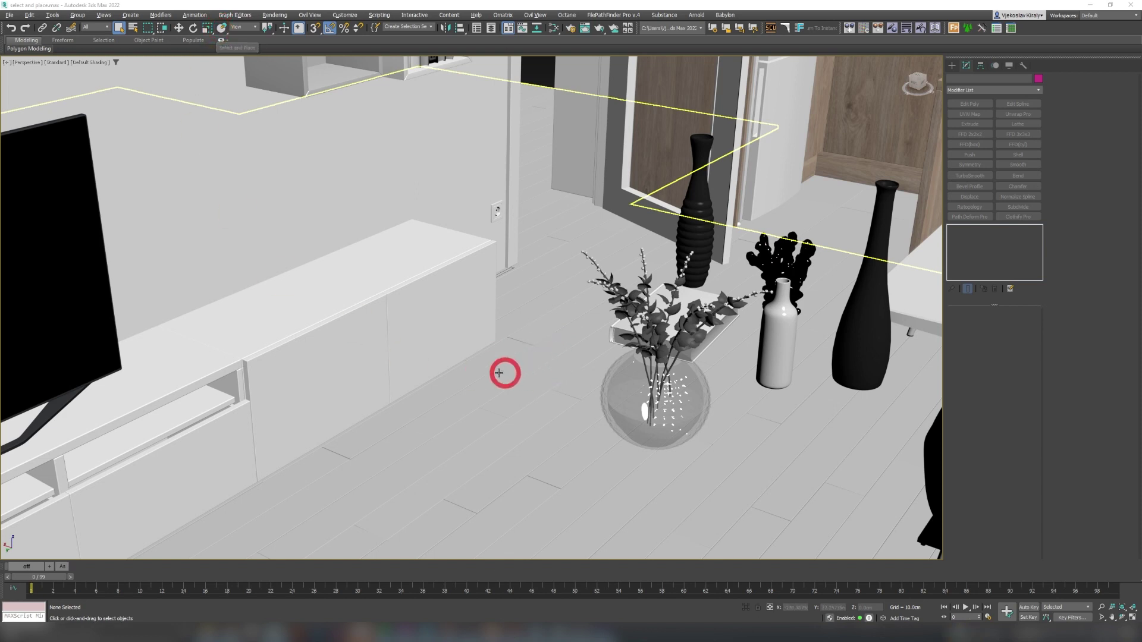
Step: Try to position the glass flower vase on the TV cabinet with the Move tool, and undo the moves
click(602, 388)
alt+middle_drag(673, 373, 517, 380)
alt+middle_drag(357, 238, 428, 321)
key(w)
drag(510, 439, 186, 145)
alt+middle_drag(186, 145, 198, 118)
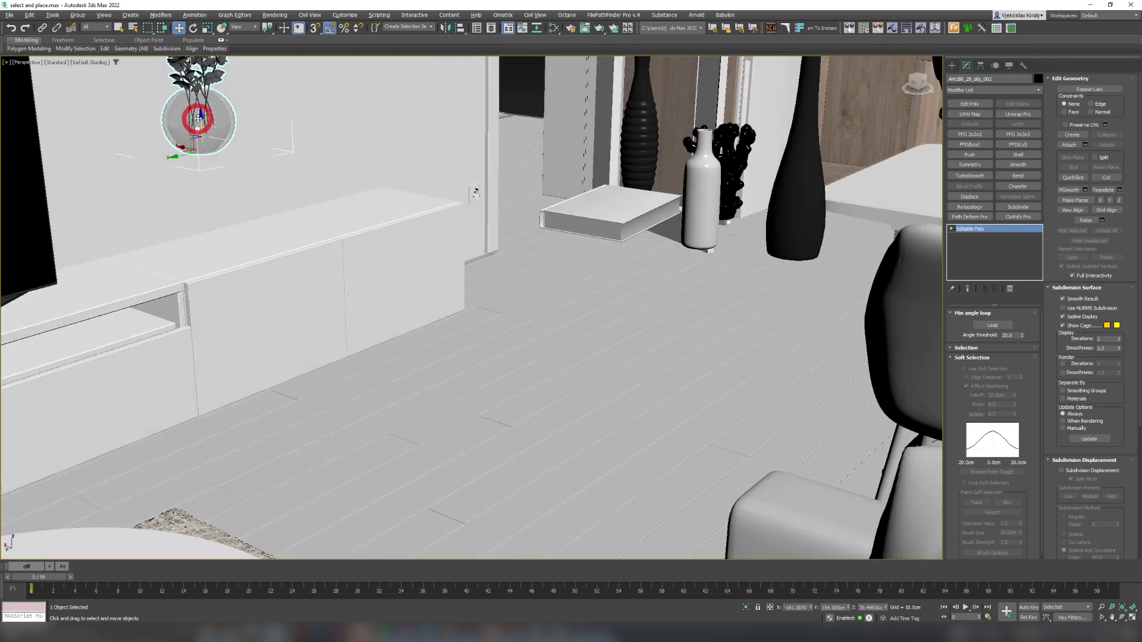
drag(198, 117, 202, 216)
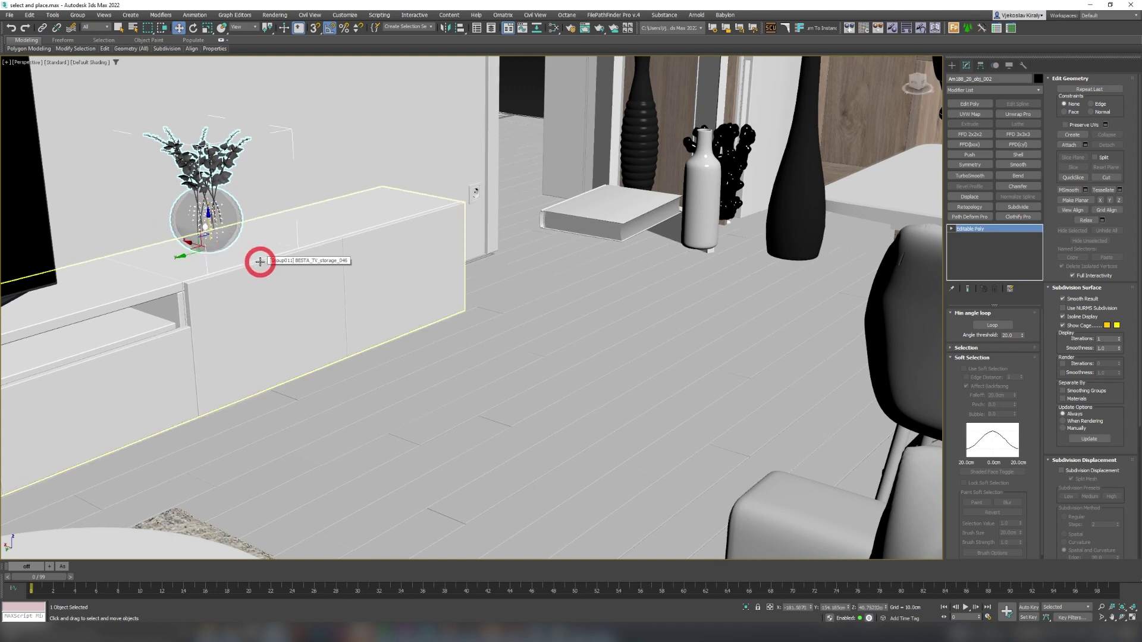
key(ctrl+z)
key(ctrl+z)
key(ctrl+z)
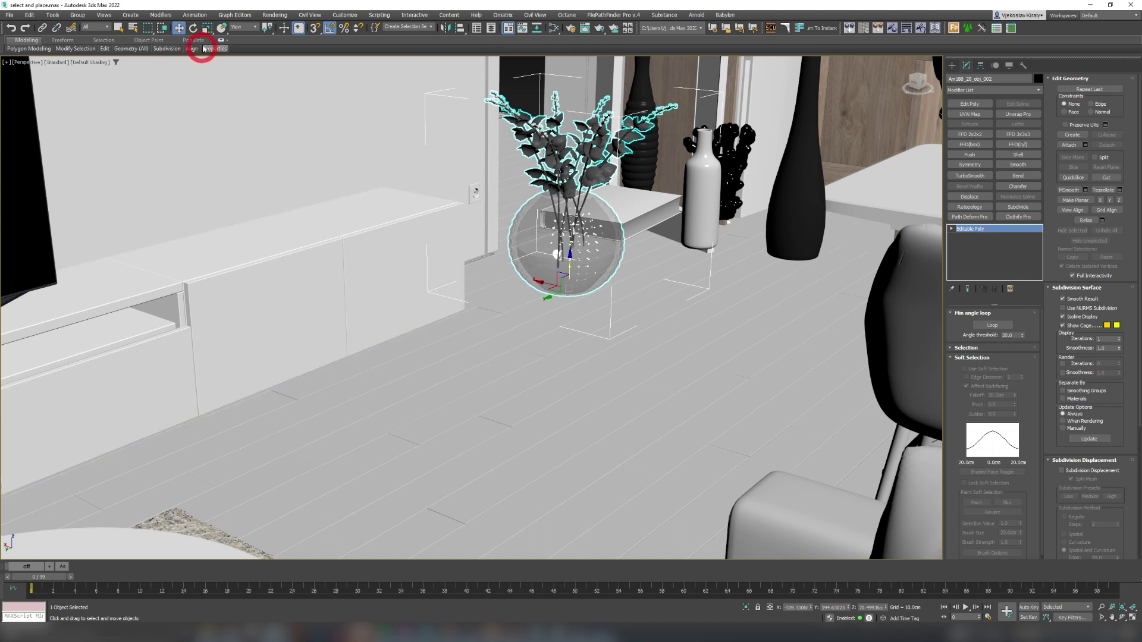
Step: Place the glass flower vase and the next two décor pieces on the TV cabinet with Select and Place
click(222, 28)
alt+middle_drag(402, 244, 477, 331)
drag(702, 411, 319, 267)
middle_drag(667, 317, 592, 345)
drag(654, 342, 344, 242)
click(676, 267)
drag(677, 267, 400, 215)
Step: Place the remaining décor, including the tall black bottle and the cactus, on the TV cabinet with Select and Place
click(750, 324)
drag(428, 289, 417, 229)
drag(833, 373, 194, 311)
click(574, 342)
click(755, 311)
drag(756, 311, 311, 273)
Step: Select the glass vase and examine up close how the placed décor rests on the cabinet top
scroll(312, 274, up, 5)
middle_drag(316, 286, 368, 350)
click(252, 359)
middle_drag(208, 403, 458, 360)
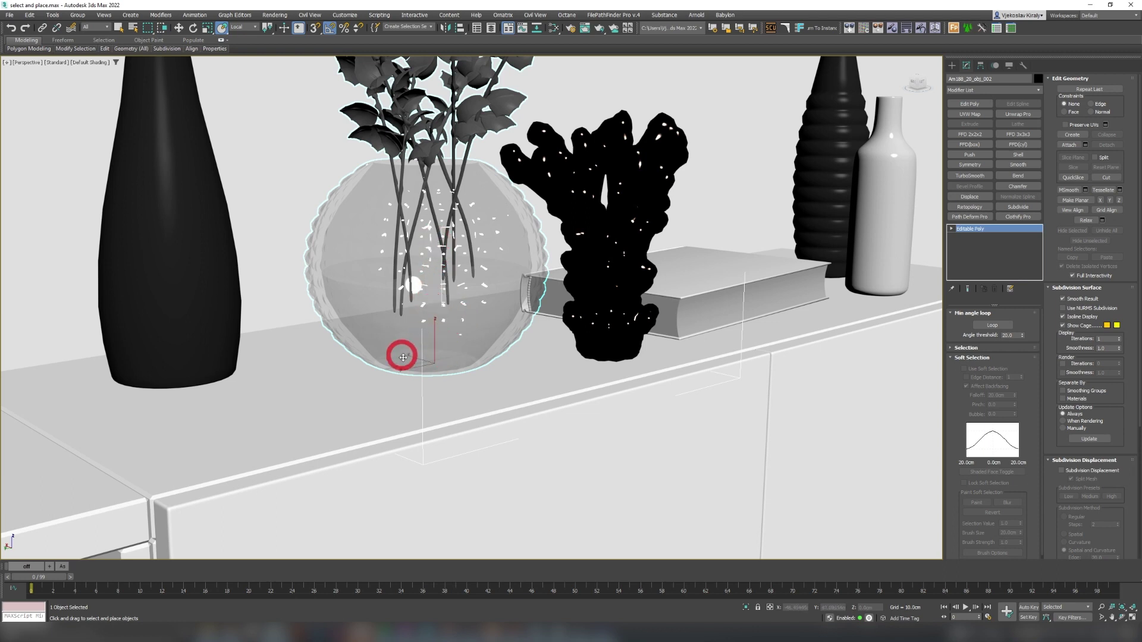
middle_drag(589, 329, 517, 349)
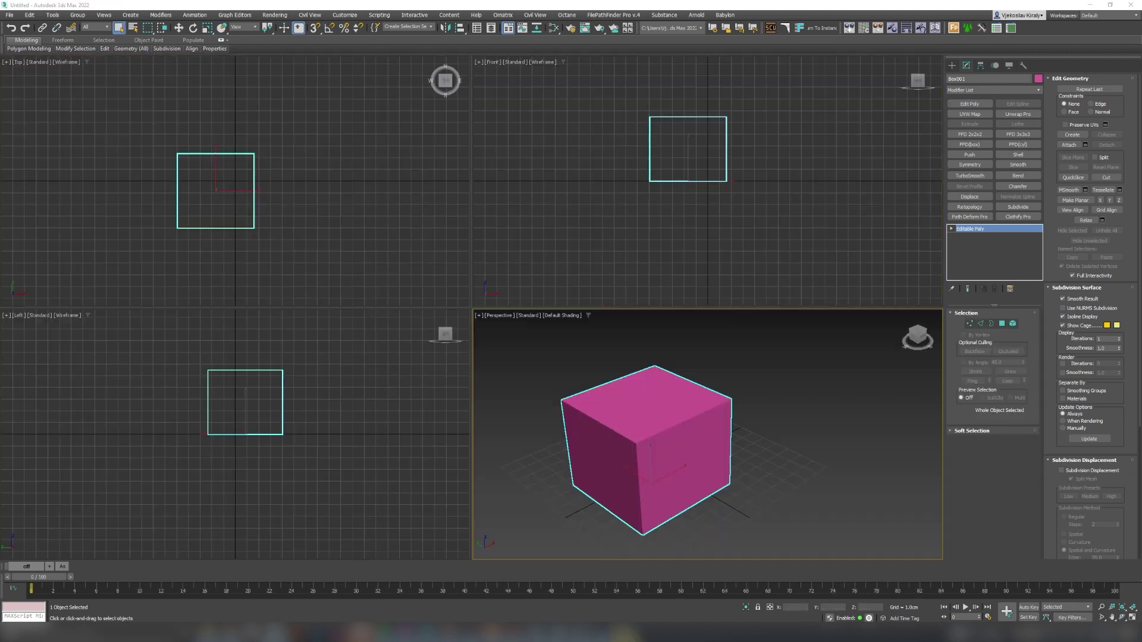
Step: Look through the full modifier list for the pink box and the set of modifier shortcut buttons
click(718, 421)
click(1039, 92)
mouse_move(1040, 106)
mouse_down()
mouse_move(1045, 312)
mouse_move(1040, 94)
mouse_up()
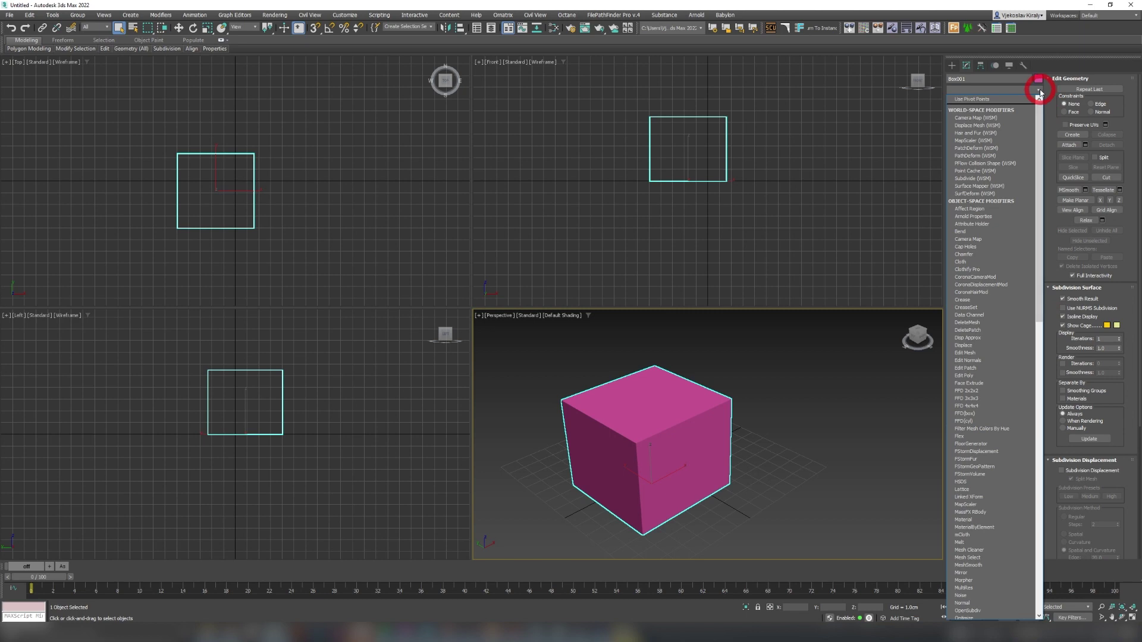
click(1040, 93)
click(977, 104)
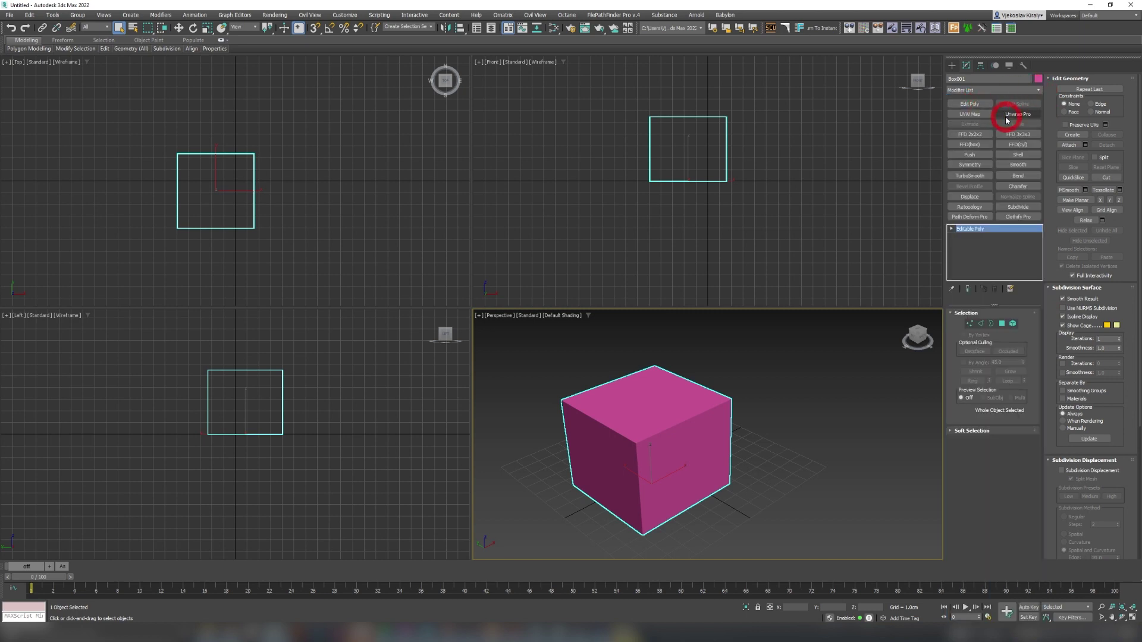
drag(1002, 126, 1009, 201)
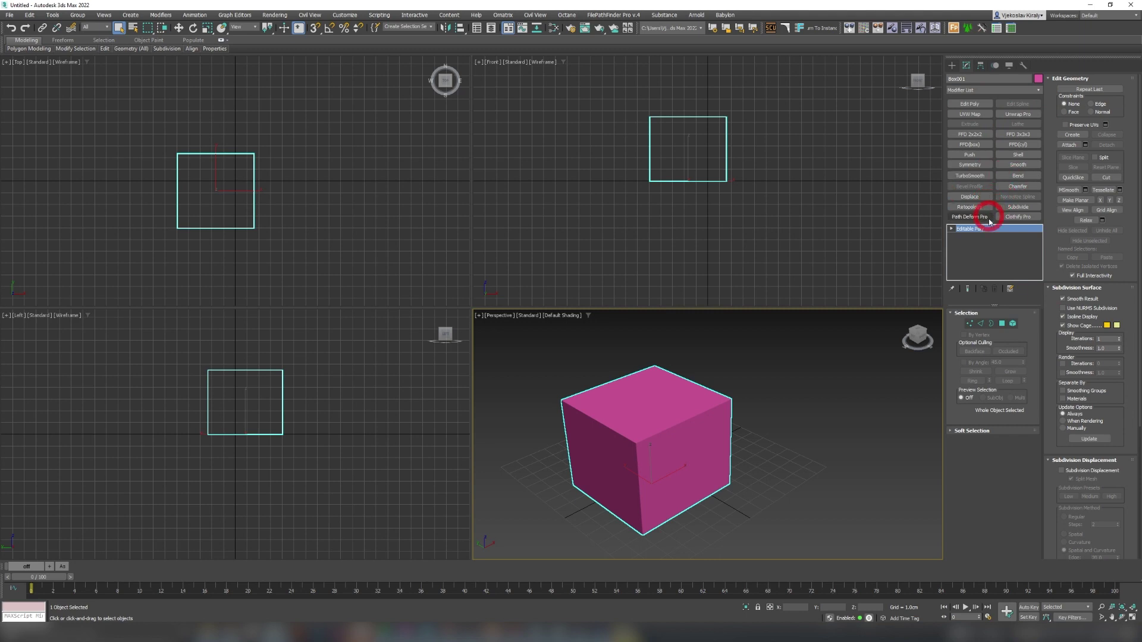
Step: Configure the modifier set with 26 total buttons and accept the configuration
click(1011, 290)
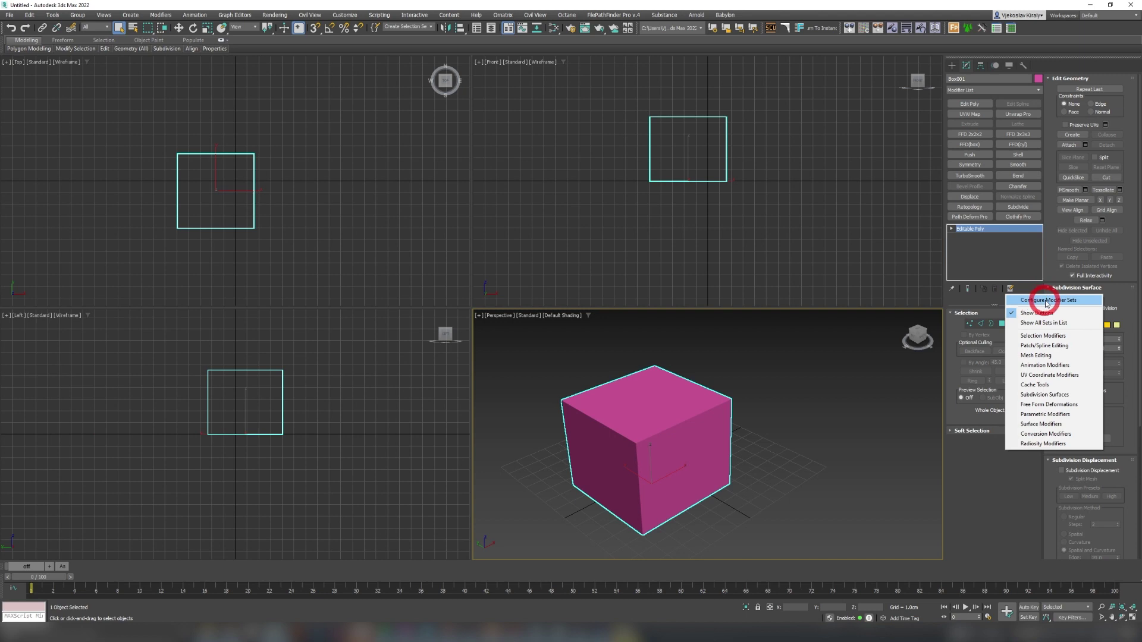
click(1077, 301)
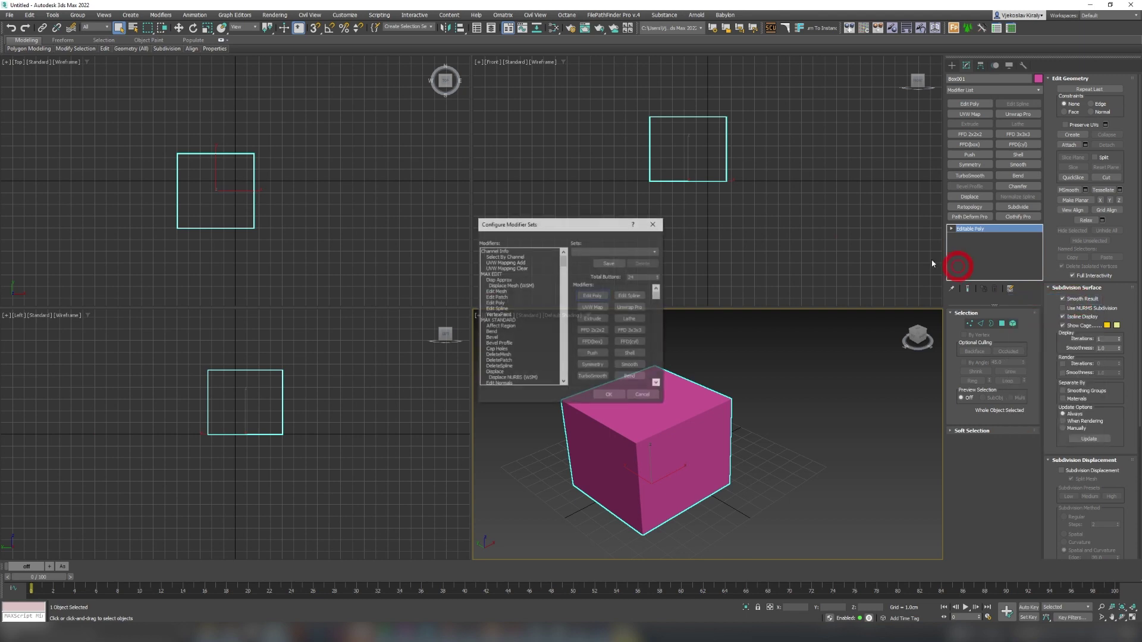
drag(586, 225, 509, 195)
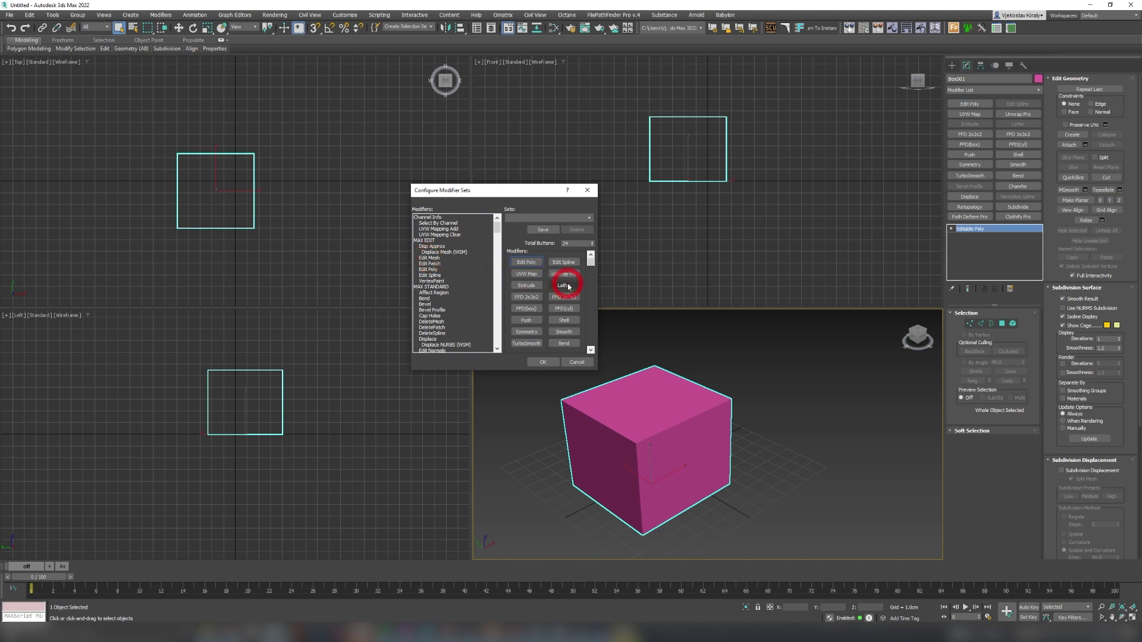
mouse_move(589, 262)
mouse_down()
mouse_move(592, 331)
mouse_move(592, 254)
mouse_up()
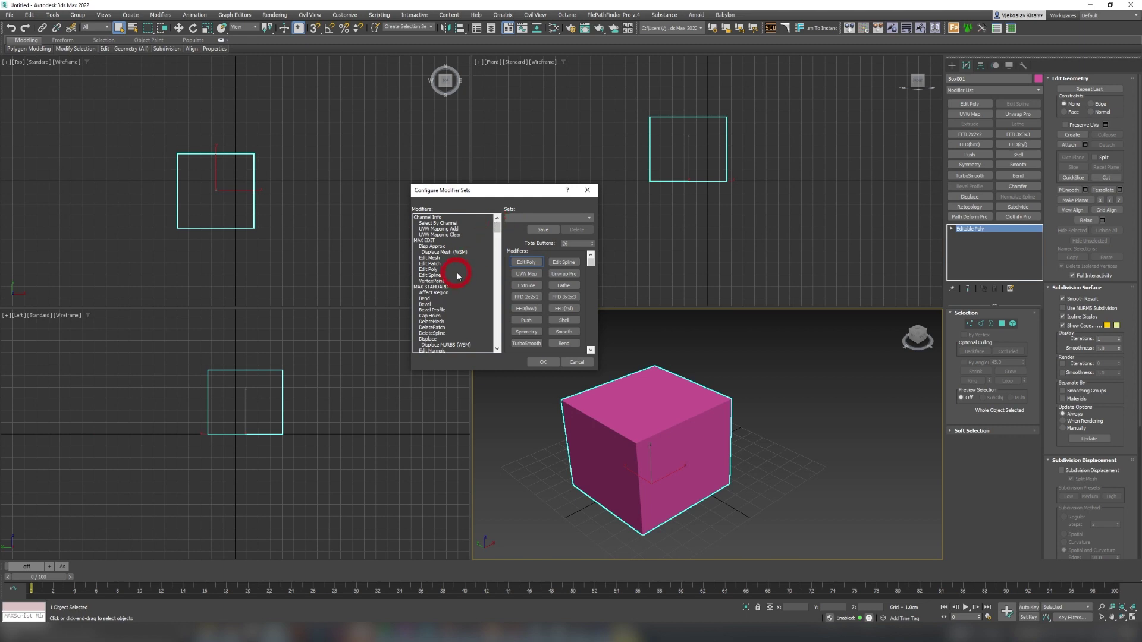
click(545, 362)
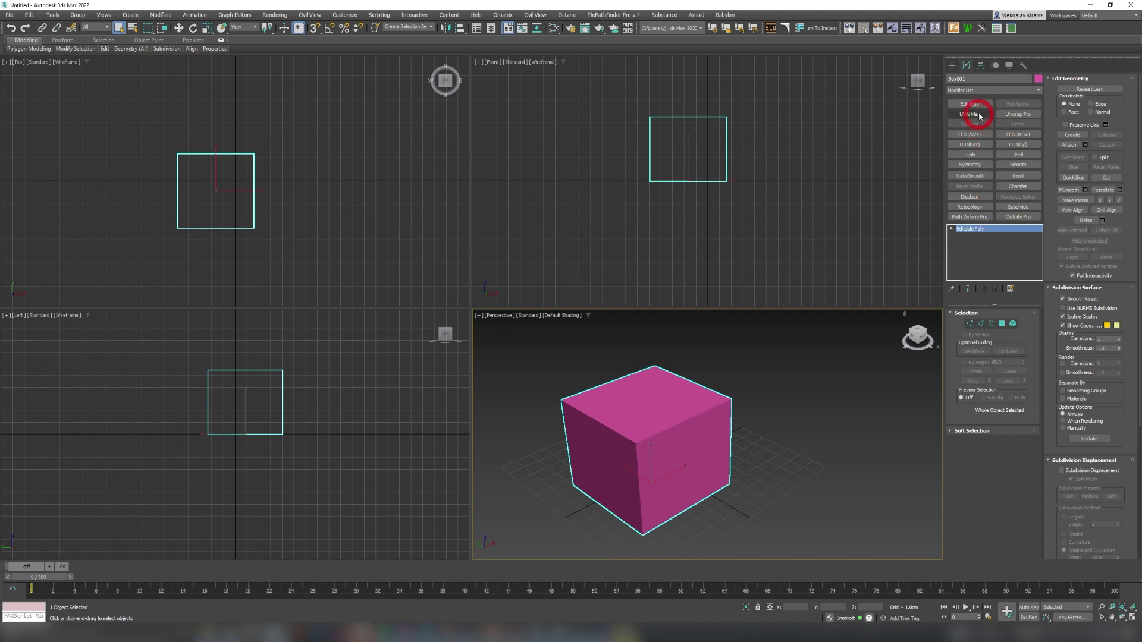
Step: Apply the TurboSmooth modifier to the pink box and raise its iterations
click(966, 177)
click(1022, 327)
click(1022, 327)
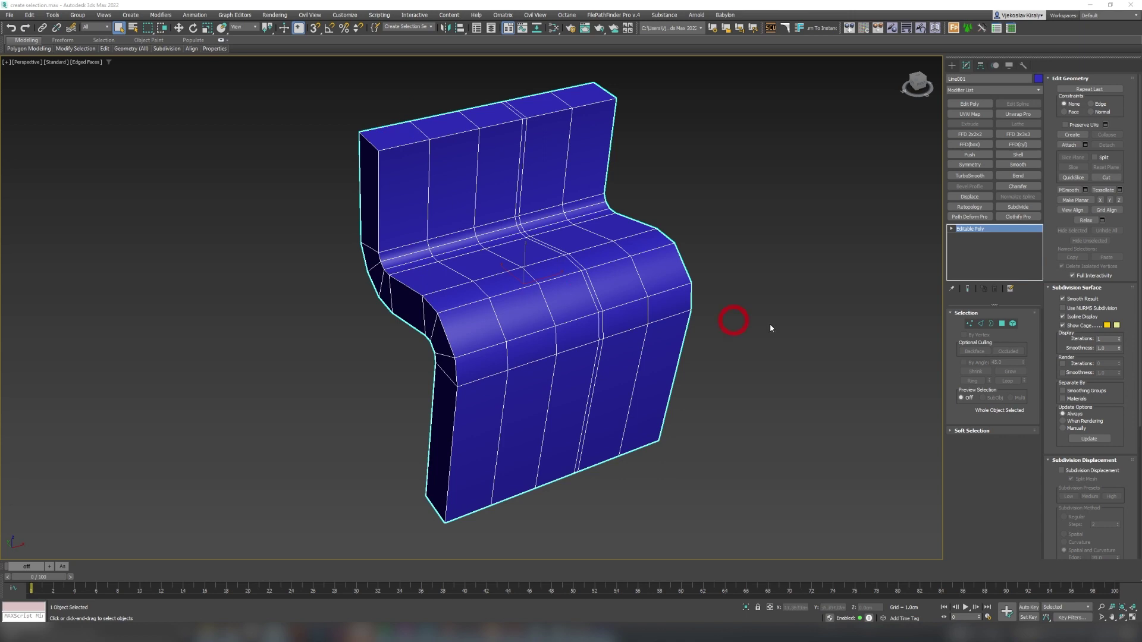
Step: Select six polygons on the chair seat's curved front corner and save them as the named selection "Selection 1"
click(1003, 324)
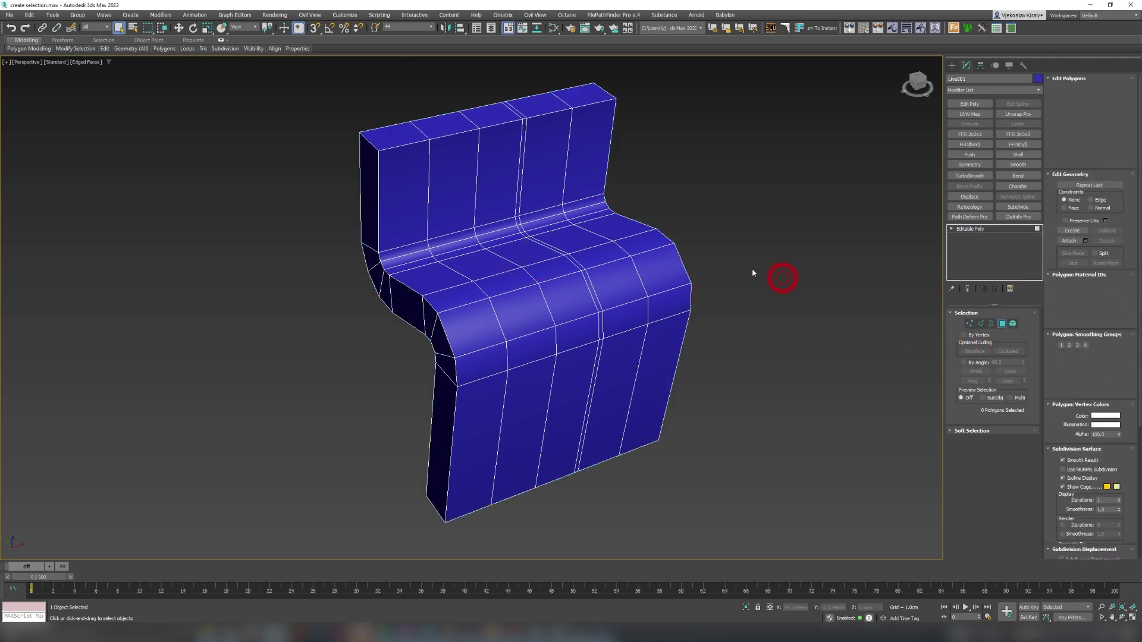
click(643, 245)
ctrl+click(657, 275)
ctrl+click(653, 302)
ctrl+click(634, 299)
ctrl+click(612, 280)
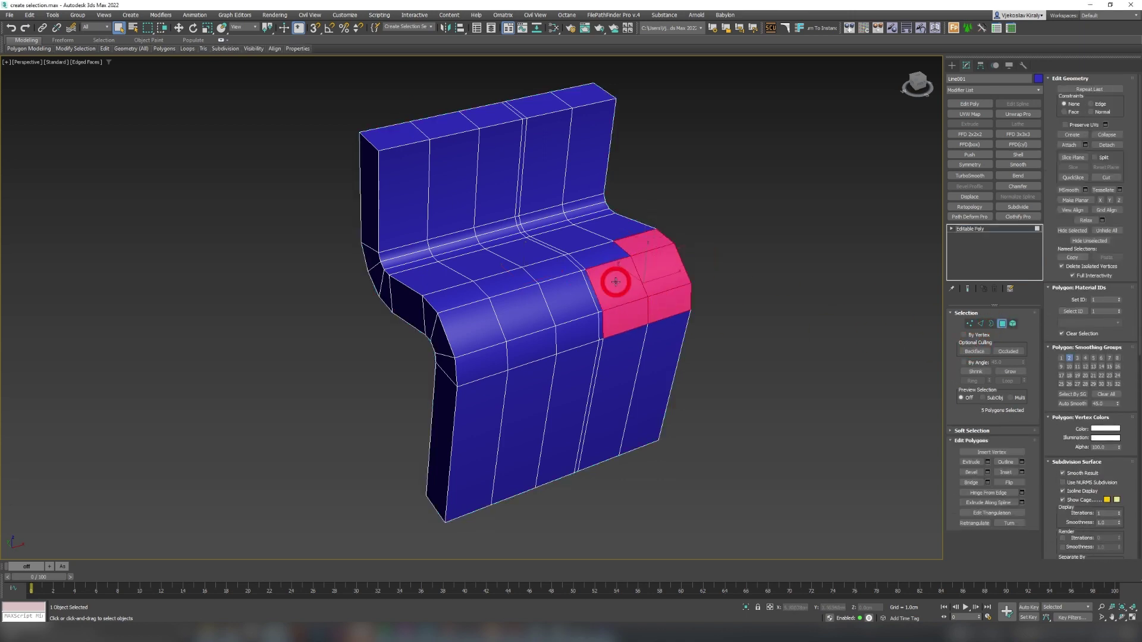
ctrl+click(612, 259)
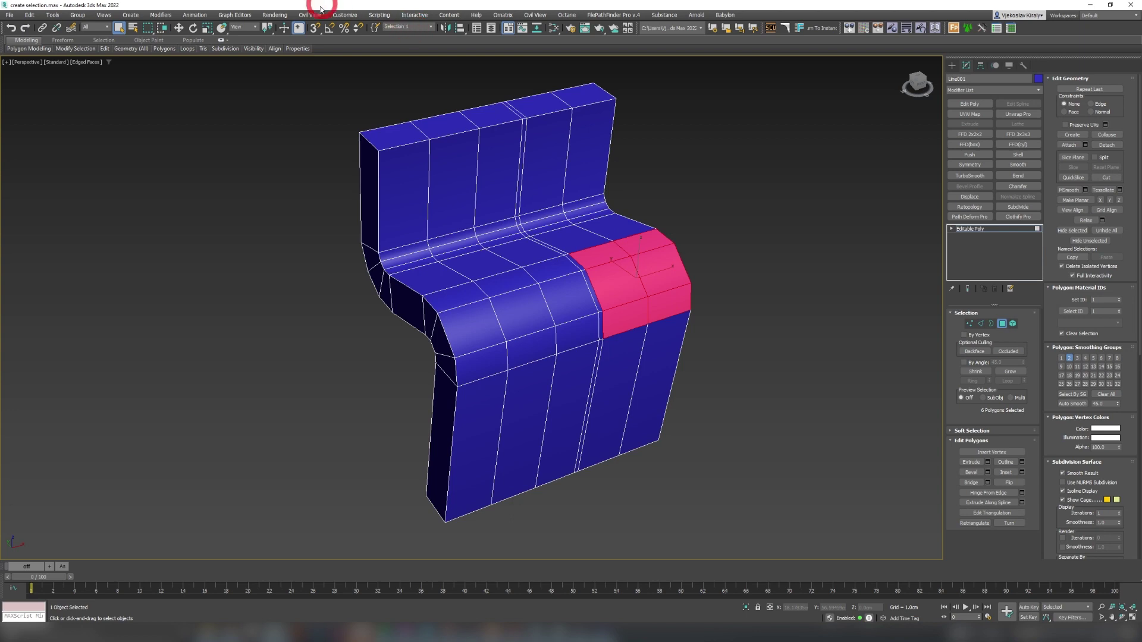
Step: Move two polygons of the chair's lower front panel, and recall the named polygon selection "Selection 1"
click(623, 397)
key(w)
click(654, 366)
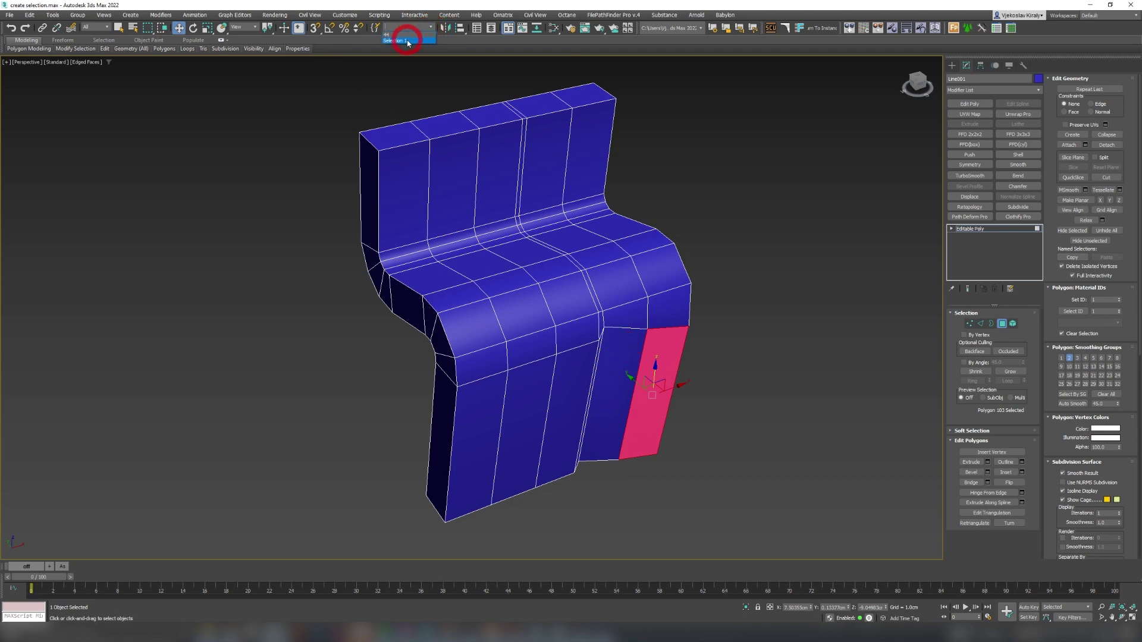
click(408, 41)
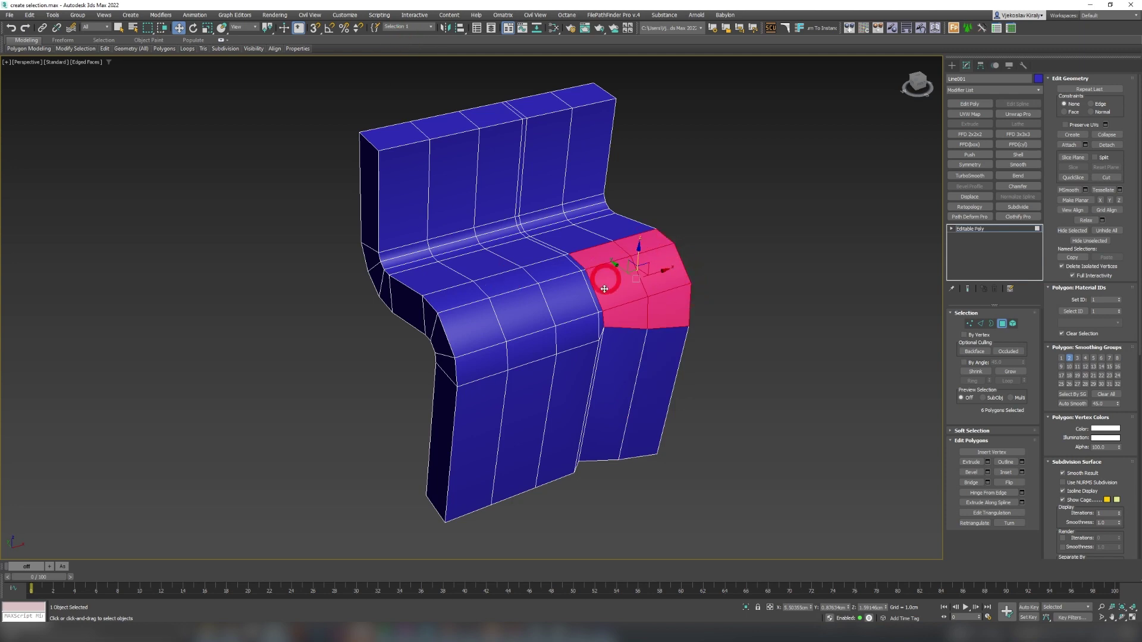
Step: Select four connected edges running across the chair seat and its front bend, and save them as the named selection "edges 1"
key(2)
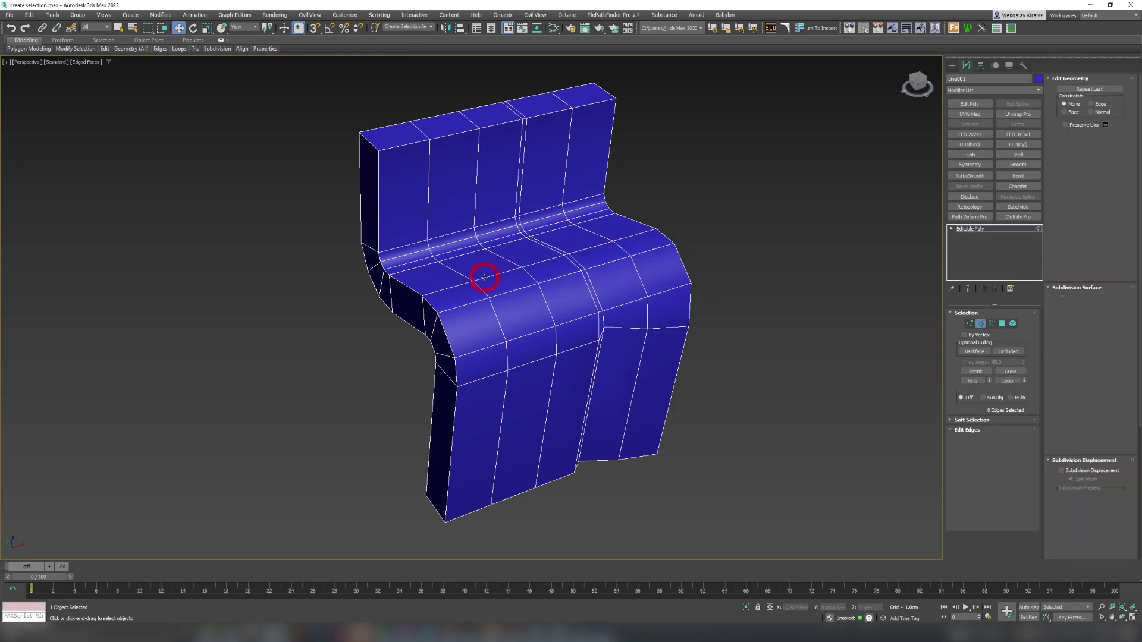
click(484, 277)
ctrl+click(483, 291)
ctrl+click(497, 317)
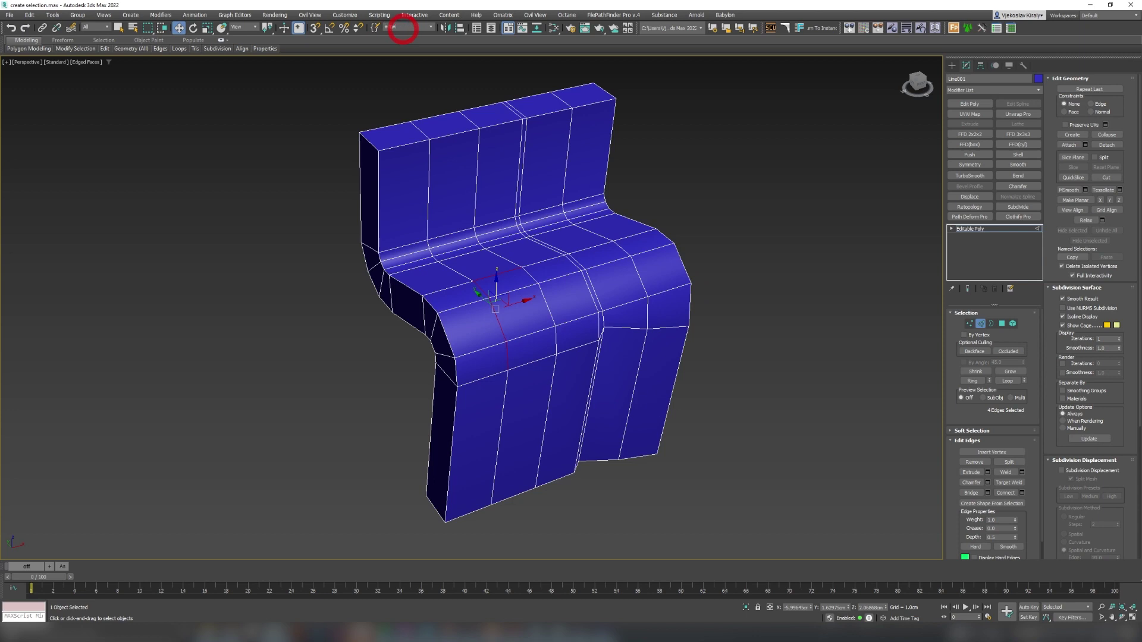
key(Return)
Step: Move a single edge on the seat's front bend, and recall the named edge selection "edges 1"
click(556, 338)
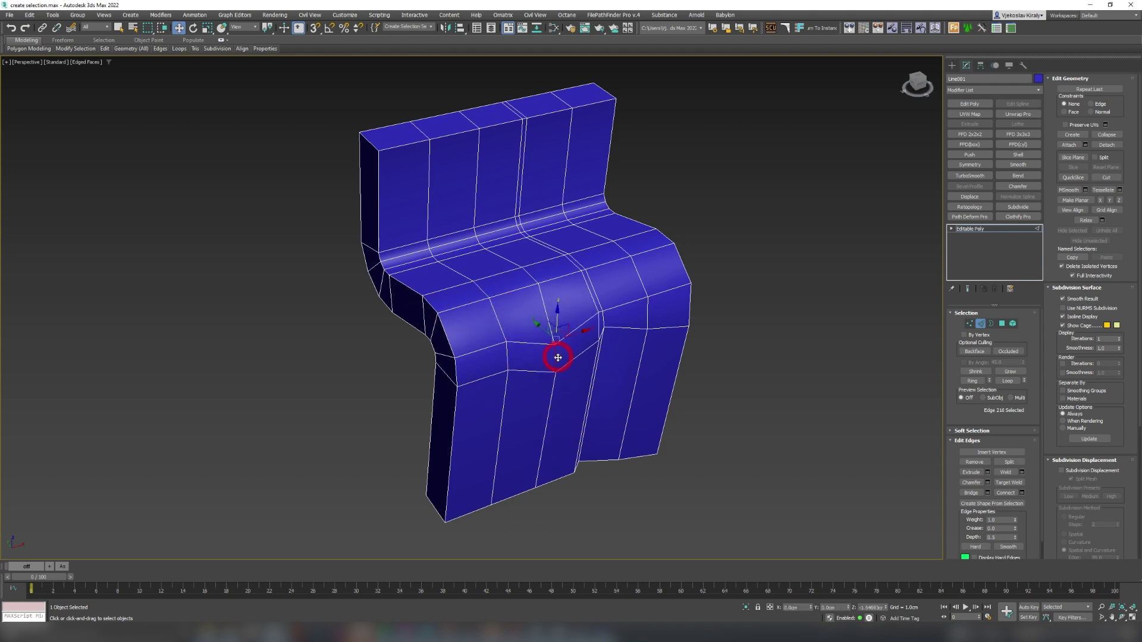
click(417, 27)
click(411, 36)
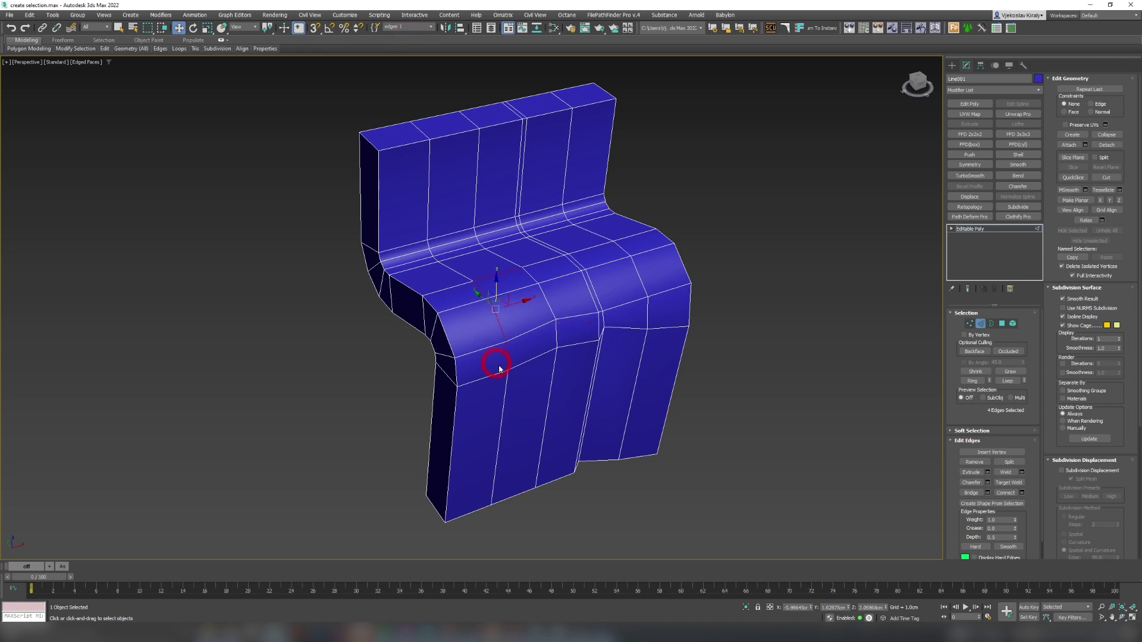